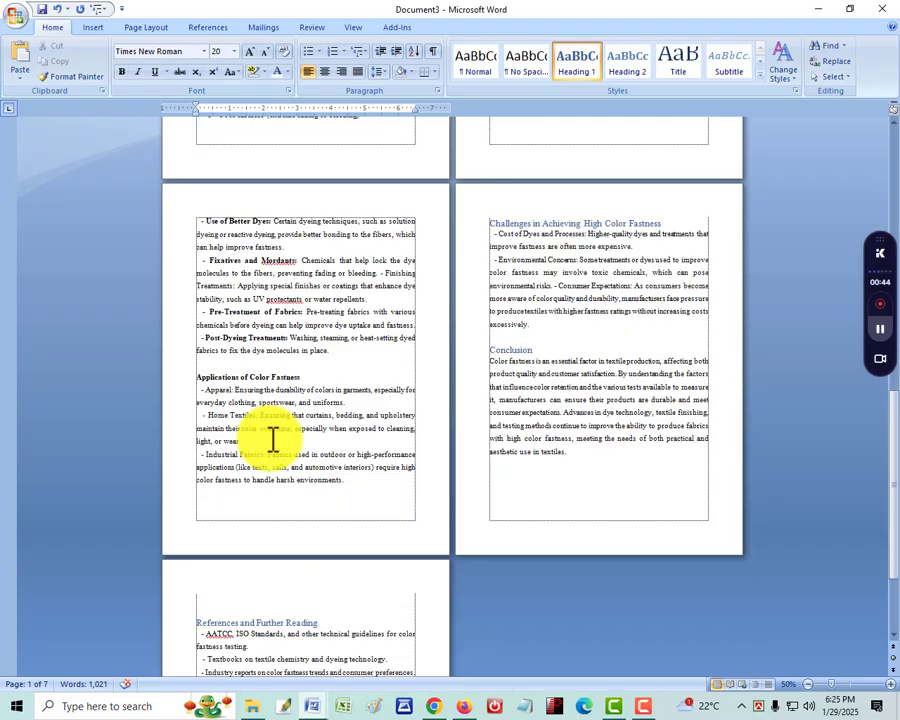
Insert two blank pages before the "Introduction to Color Fastness" heading at the start of the document
{"action": "scroll", "coordinate": [272, 440], "scroll_direction": "up", "scroll_amount": 6}
{"action": "scroll", "coordinate": [272, 440], "scroll_direction": "up", "scroll_amount": 10}
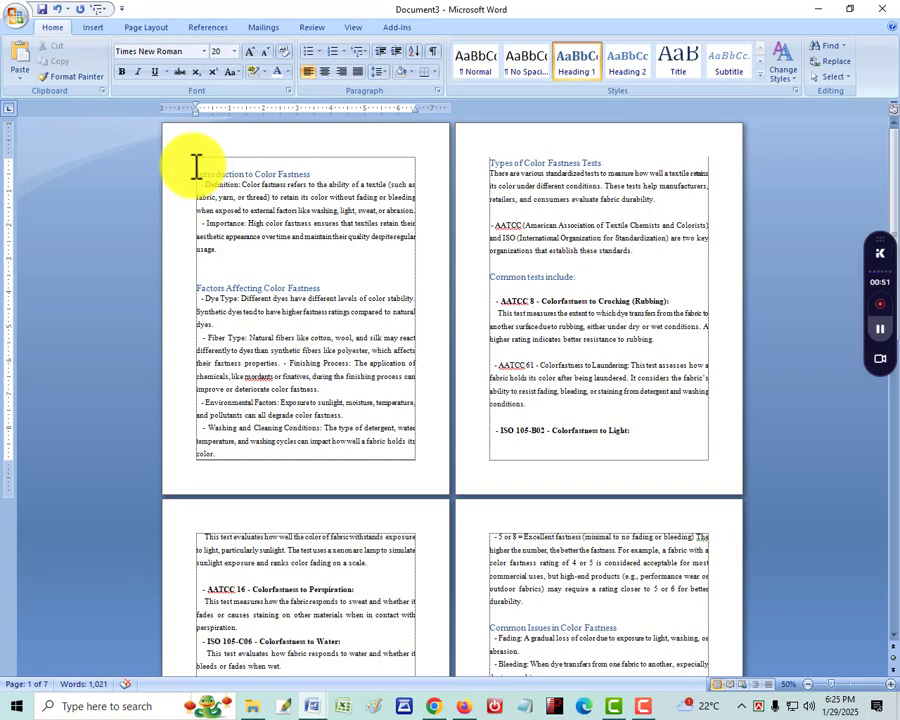
{"action": "left_click", "coordinate": [196, 167]}
{"action": "key", "text": "Return"}
{"action": "key", "text": "Return"}
{"action": "key", "text": "Return"}
{"action": "key", "text": "Return"}
{"action": "key", "text": "Return"}
{"action": "key", "text": "Return"}
{"action": "key", "text": "Return"}
{"action": "key", "text": "Return"}
{"action": "key", "text": "Return"}
{"action": "key", "text": "Return"}
{"action": "key", "text": "Return"}
{"action": "key", "text": "Return"}
{"action": "key", "text": "Return"}
{"action": "key", "text": "Return"}
{"action": "key", "text": "Return"}
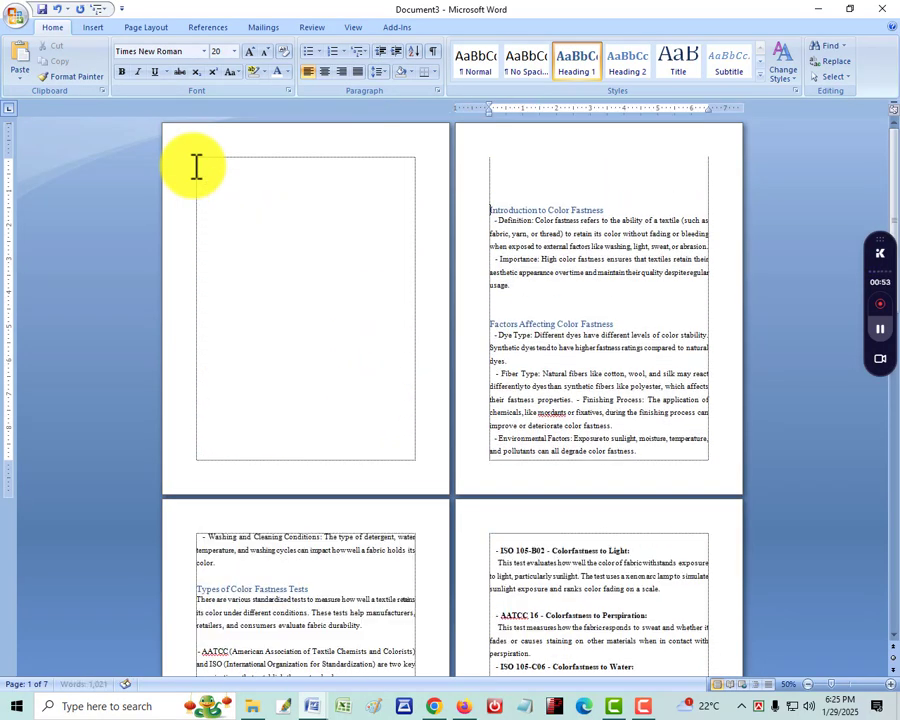
{"action": "key", "text": "Return"}
{"action": "key", "text": "Return"}
{"action": "key", "text": "Return"}
{"action": "key", "text": "Return"}
{"action": "key", "text": "Return"}
{"action": "key", "text": "Return"}
{"action": "key", "text": "Return"}
{"action": "key", "text": "Return"}
{"action": "key", "text": "Return"}
{"action": "key", "text": "Return"}
{"action": "key", "text": "Return"}
{"action": "key", "text": "Return"}
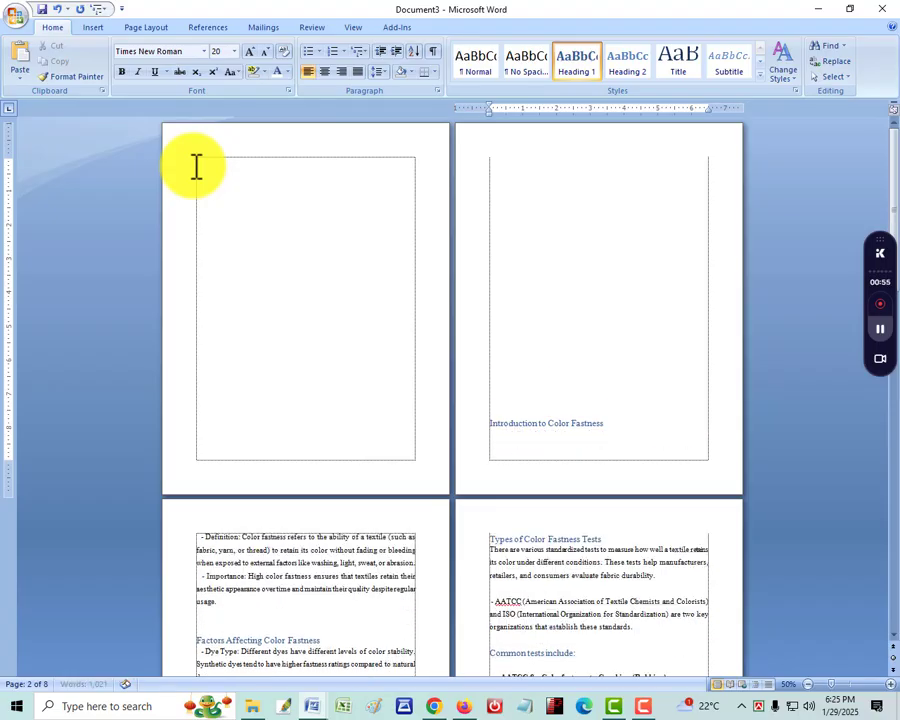
{"action": "key", "text": "Return"}
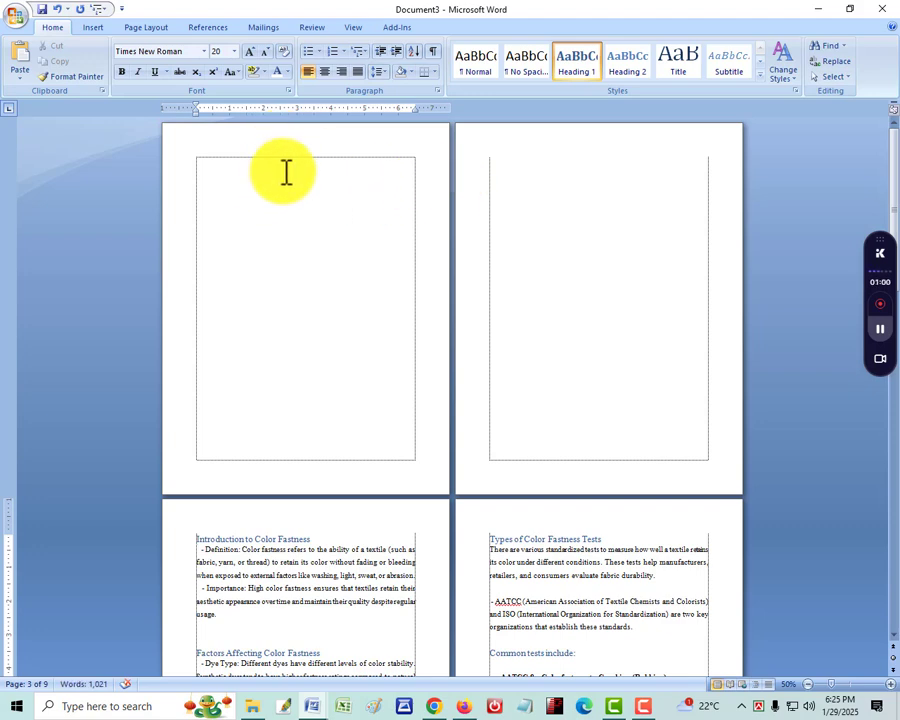
Look over the two blank front pages and the content pages that follow them
{"action": "left_click", "coordinate": [510, 162]}
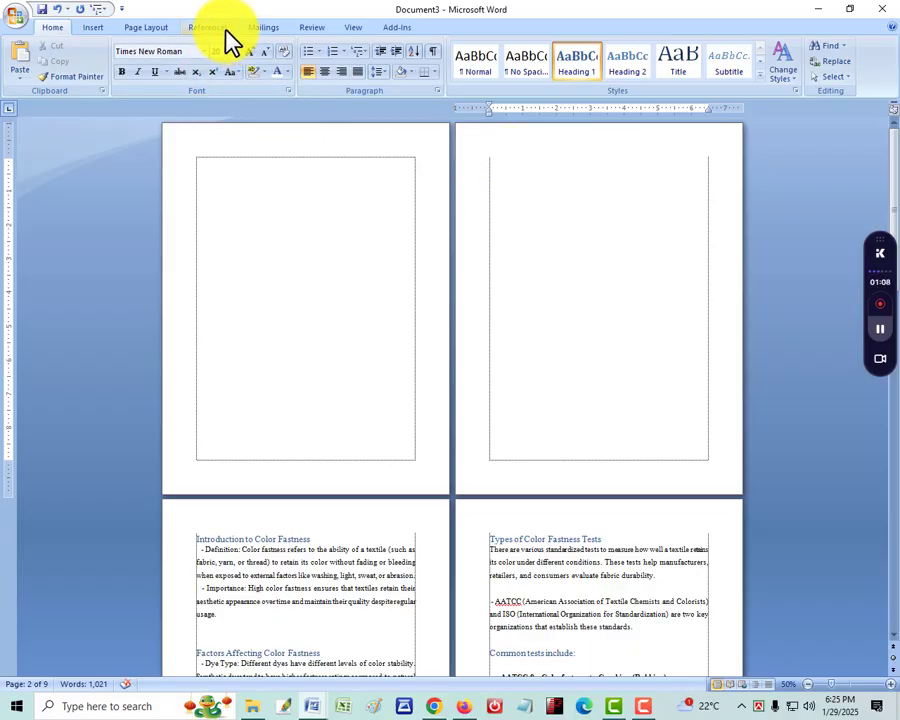
{"action": "scroll", "coordinate": [574, 432], "scroll_direction": "down", "scroll_amount": 3}
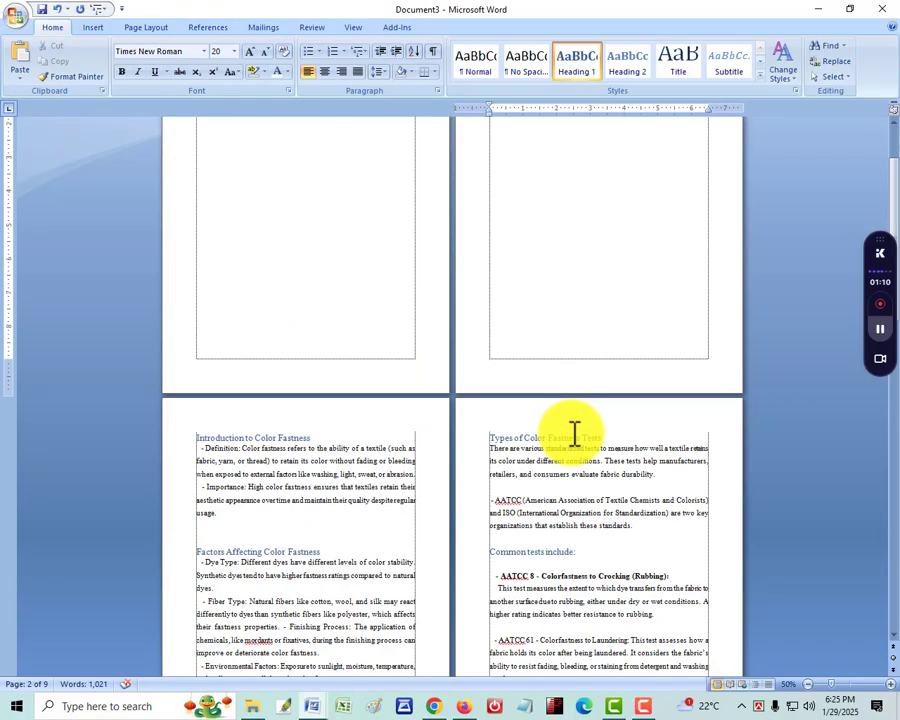
{"action": "scroll", "coordinate": [574, 432], "scroll_direction": "up", "scroll_amount": 3}
{"action": "left_click", "coordinate": [226, 174]}
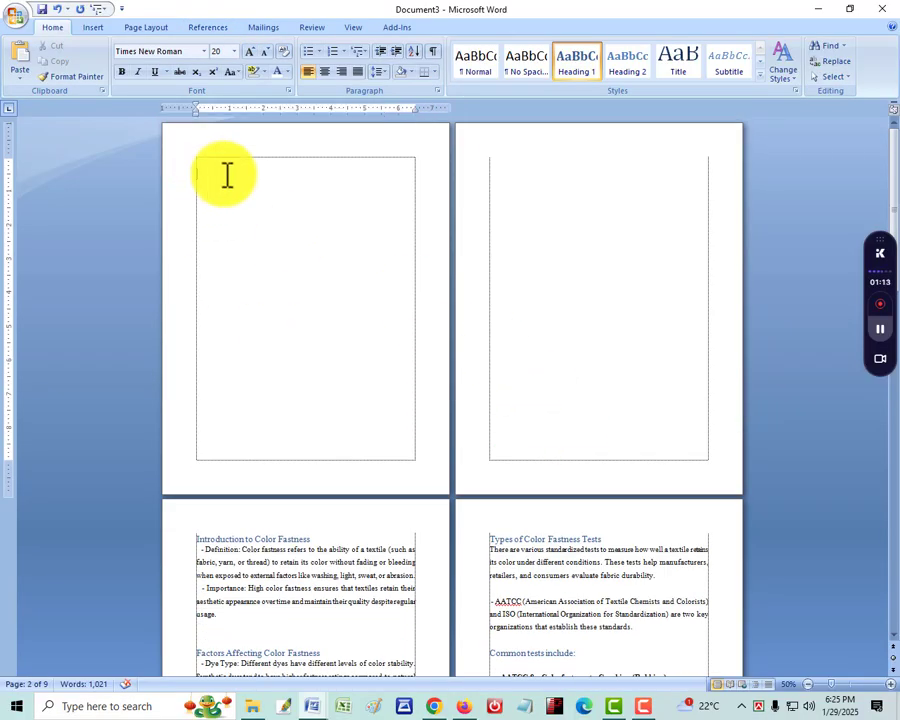
{"action": "left_click", "coordinate": [534, 203]}
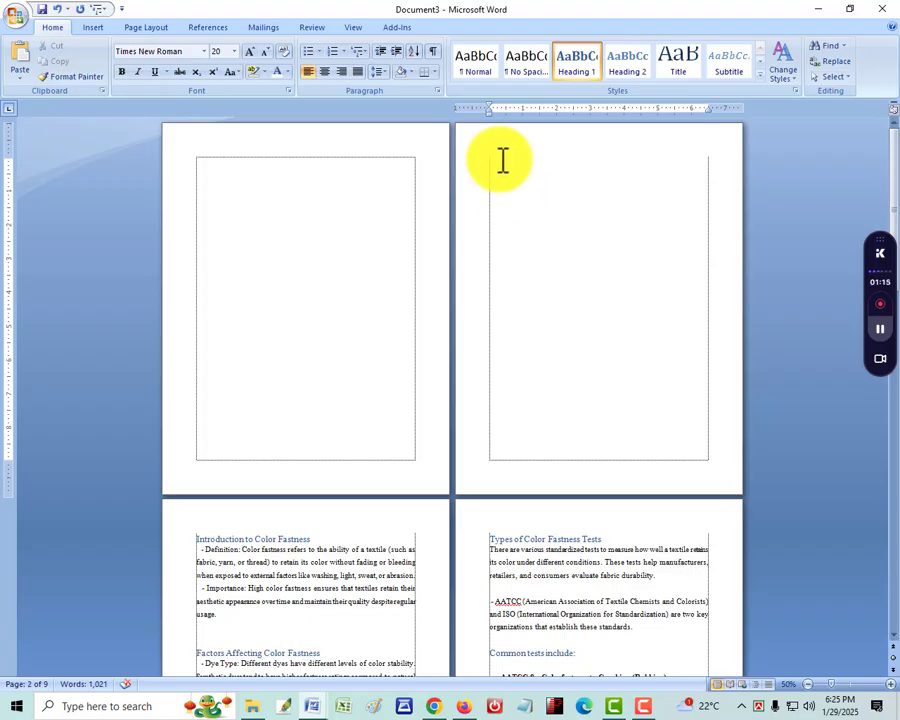
{"action": "scroll", "coordinate": [168, 445], "scroll_direction": "down", "scroll_amount": 2}
{"action": "scroll", "coordinate": [442, 516], "scroll_direction": "down", "scroll_amount": 3}
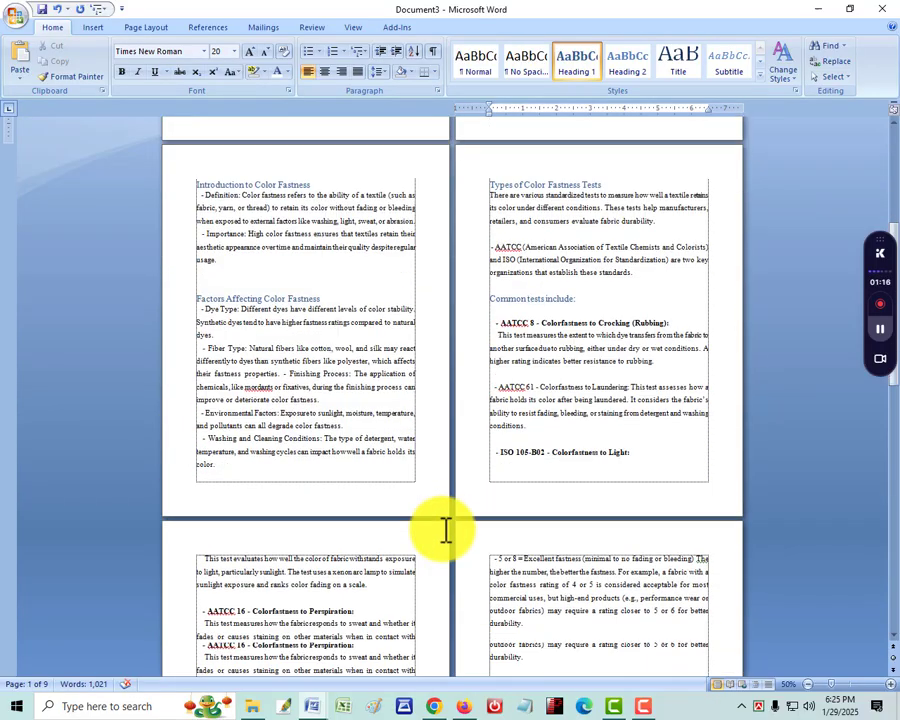
{"action": "scroll", "coordinate": [512, 370], "scroll_direction": "up", "scroll_amount": 4}
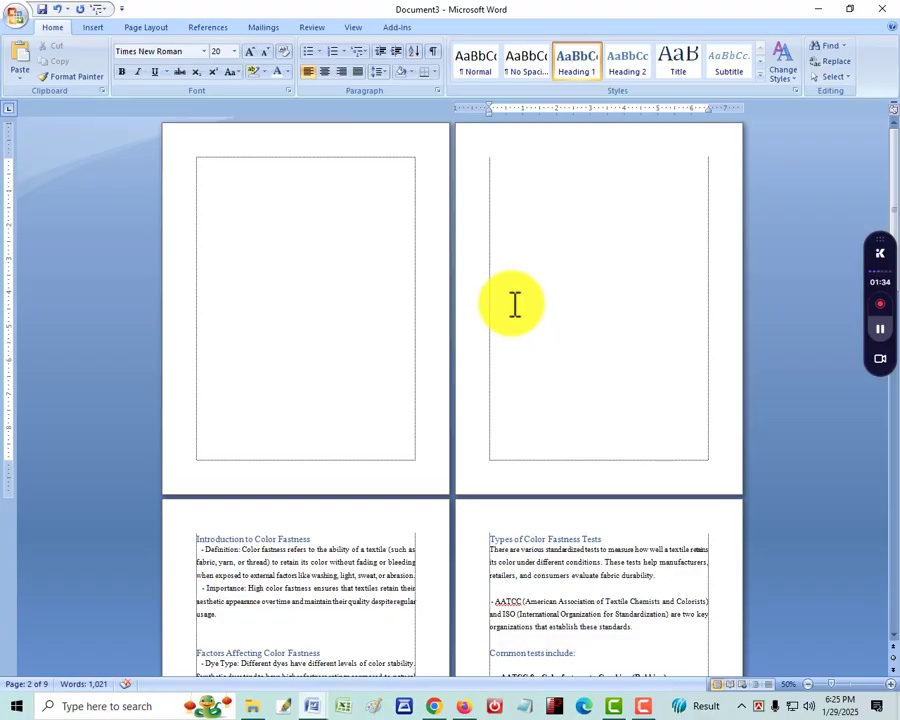
Add right-aligned page numbers in the footer in the 1, 2, 3 format, with numbering starting at 1
{"action": "key", "text": "alt+i"}
{"action": "key", "text": "u"}
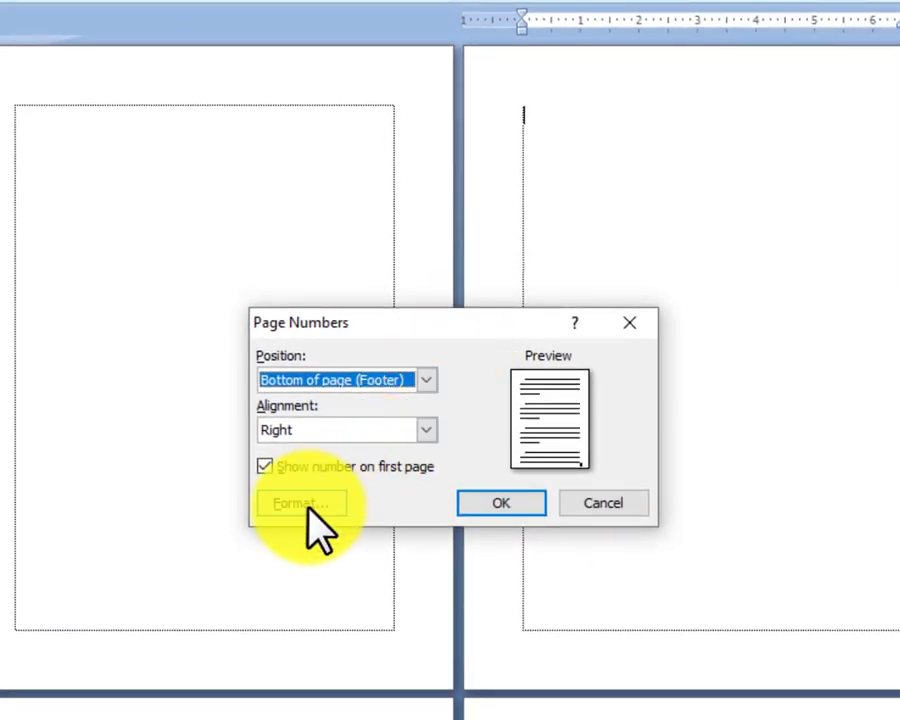
{"action": "left_click", "coordinate": [305, 503]}
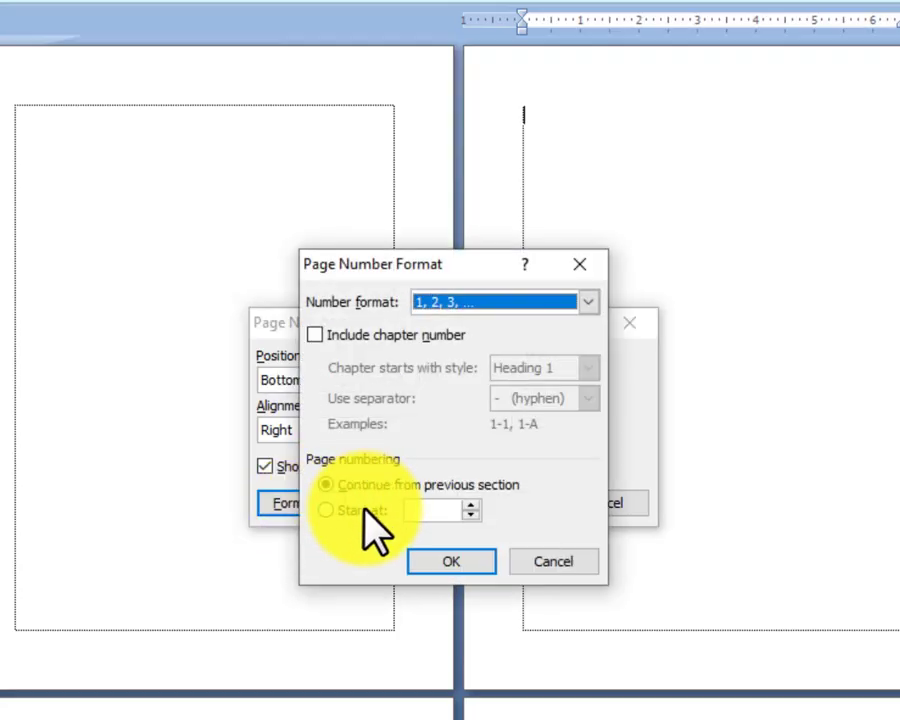
{"action": "left_click", "coordinate": [363, 510]}
{"action": "left_click", "coordinate": [445, 565]}
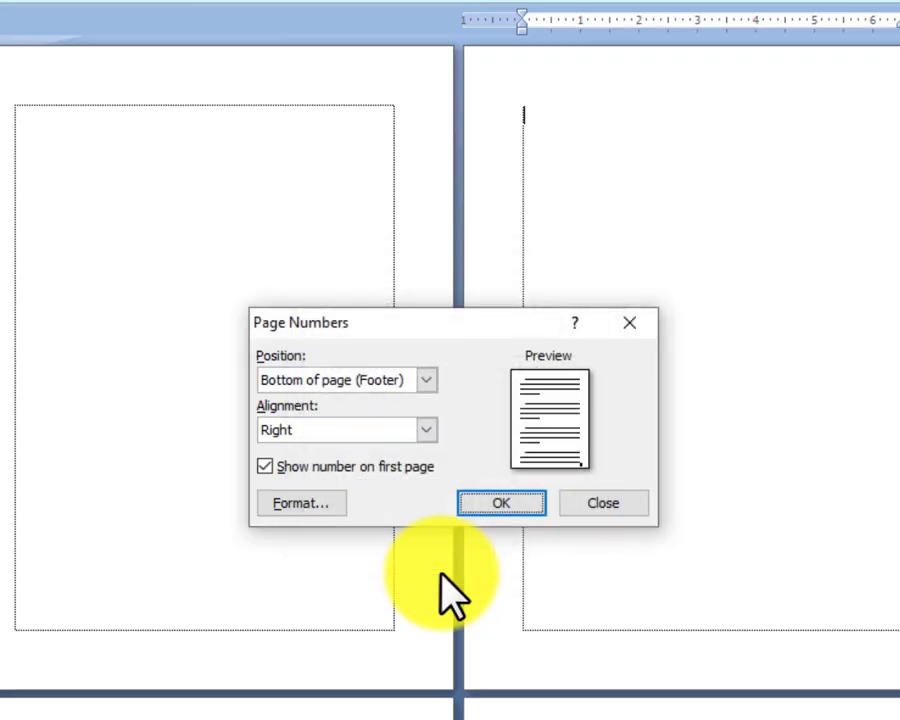
{"action": "left_click", "coordinate": [484, 504]}
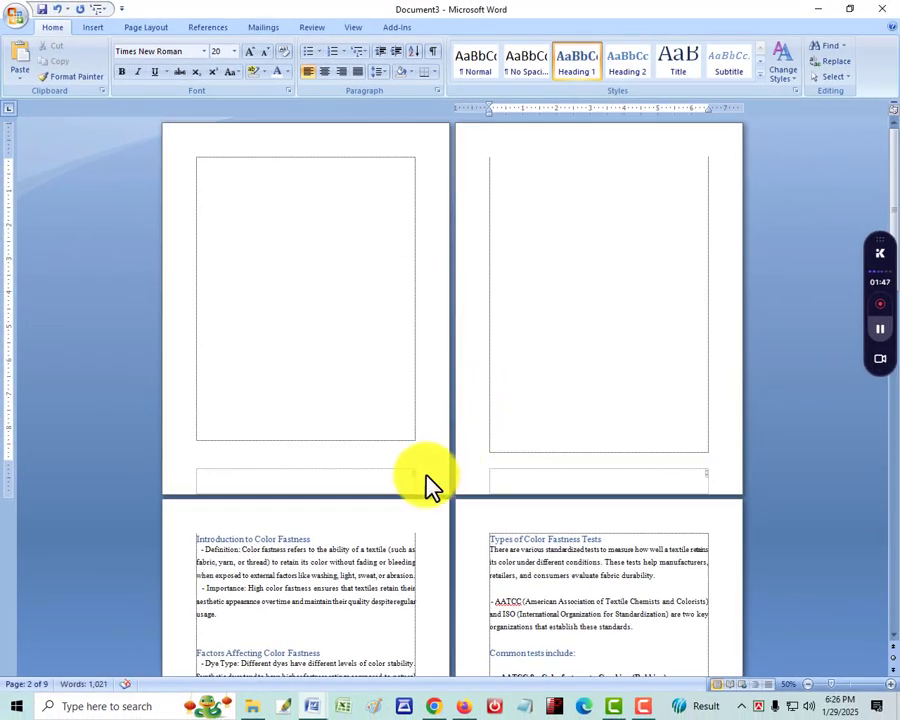
Insert a continuous section break just before the "Introduction to Color Fastness" heading
{"action": "scroll", "coordinate": [452, 481], "scroll_direction": "up", "scroll_amount": 4}
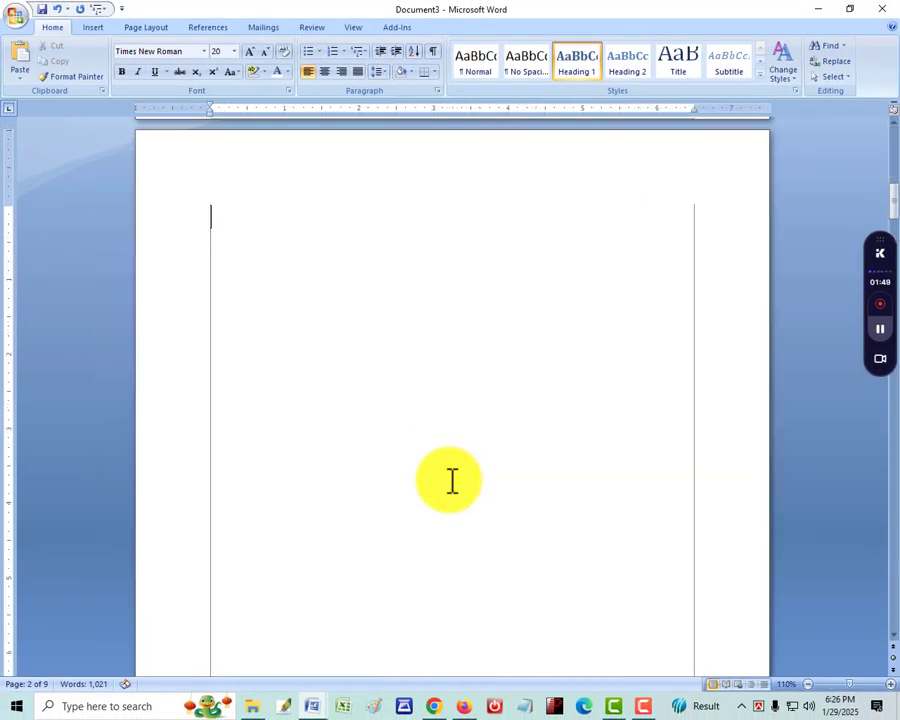
{"action": "scroll", "coordinate": [452, 481], "scroll_direction": "down", "scroll_amount": 2}
{"action": "scroll", "coordinate": [548, 512], "scroll_direction": "down", "scroll_amount": 6}
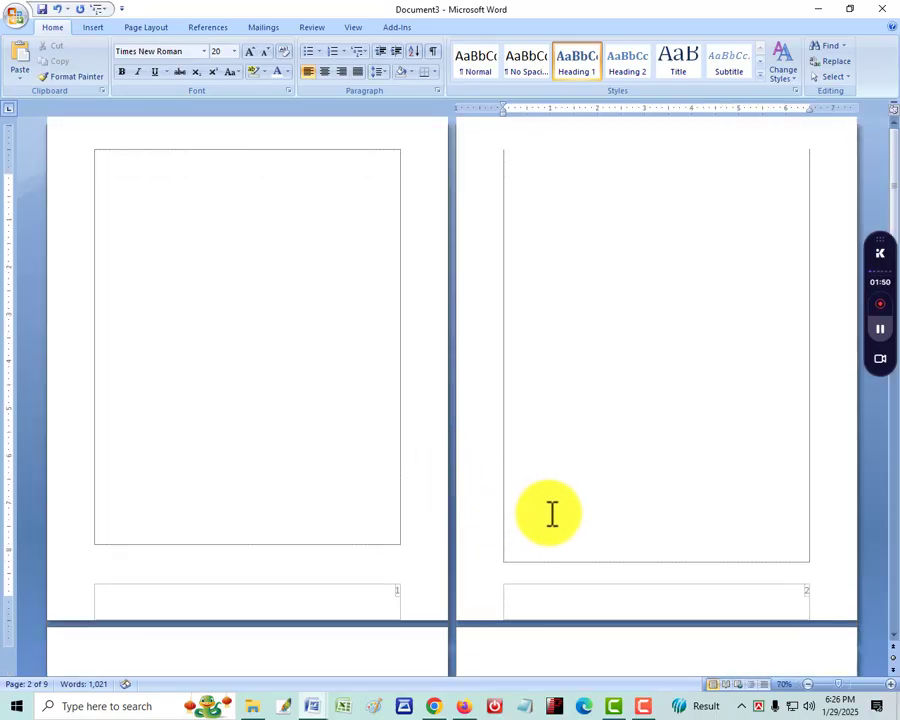
{"action": "scroll", "coordinate": [740, 292], "scroll_direction": "up", "scroll_amount": 3}
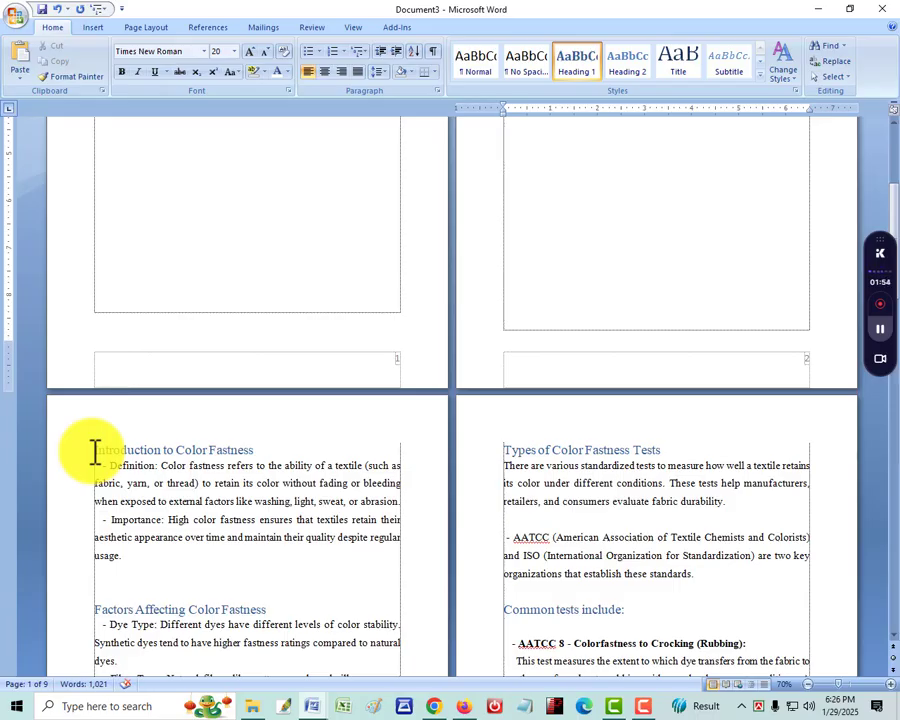
{"action": "left_click", "coordinate": [95, 452]}
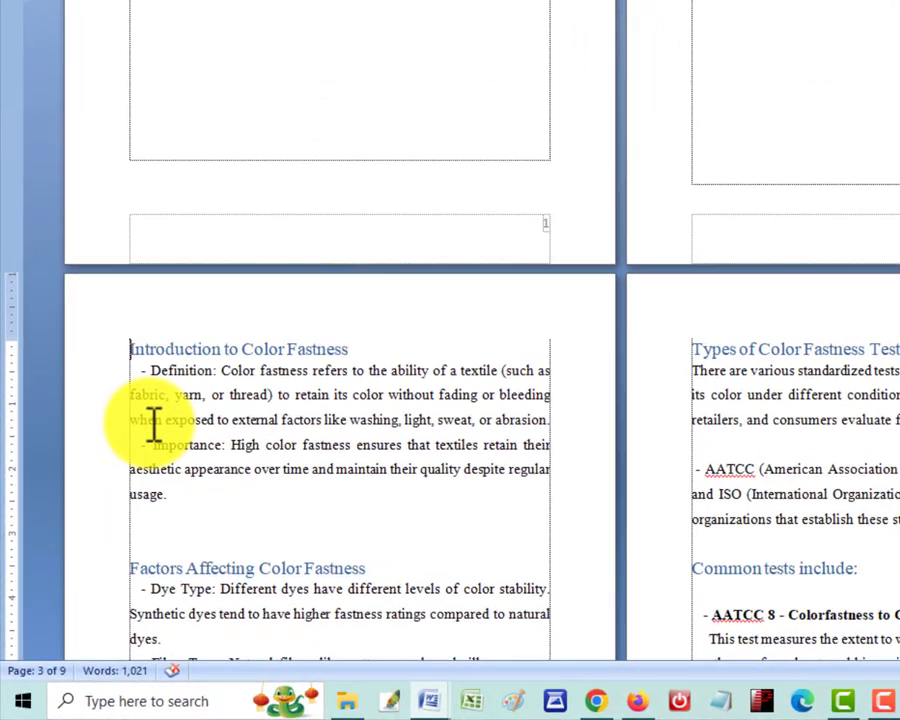
{"action": "key", "text": "alt+i"}
{"action": "key", "text": "b"}
{"action": "key", "text": "t"}
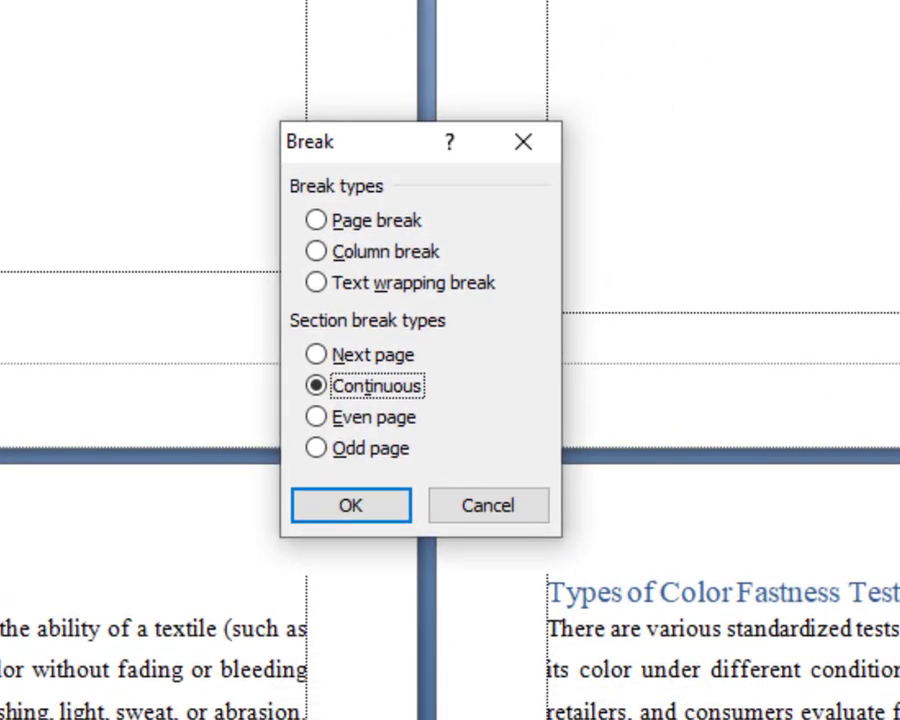
{"action": "key", "text": "Return"}
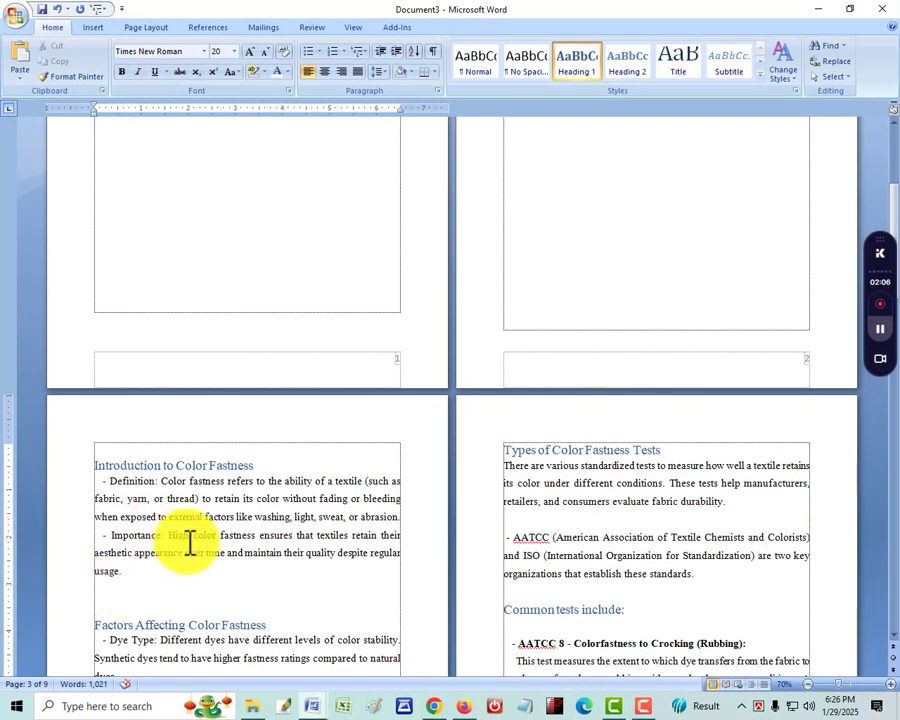
Number the section starting at "Introduction to Color Fastness" in the "- 1 -, - 2 -, - 3 -" format, right-aligned in the footer and starting at 1
{"action": "scroll", "coordinate": [190, 543], "scroll_direction": "down", "scroll_amount": 3}
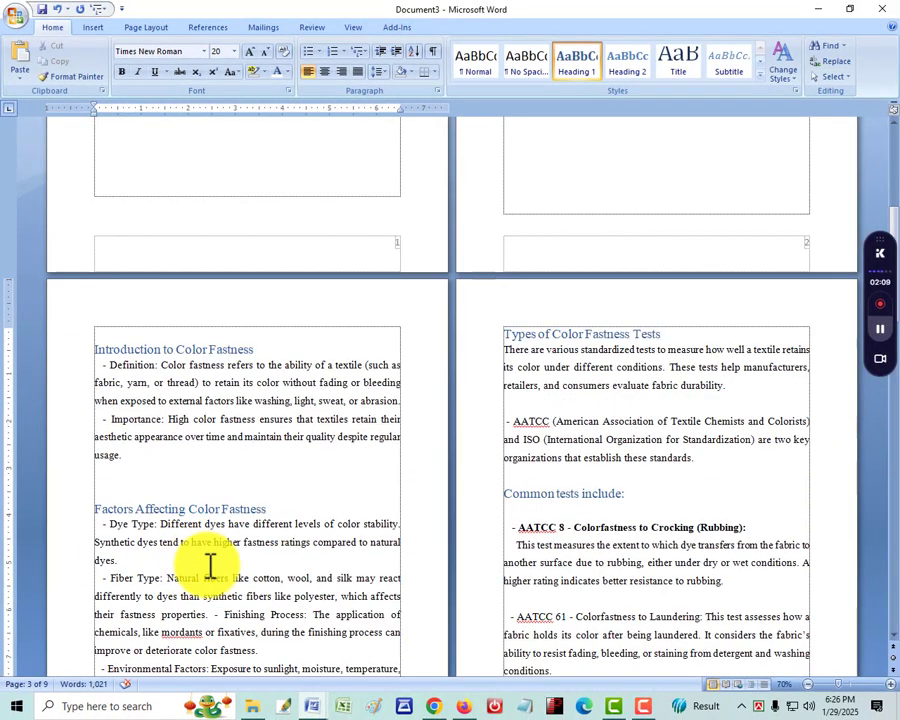
{"action": "key", "text": "alt+i"}
{"action": "key", "text": "u"}
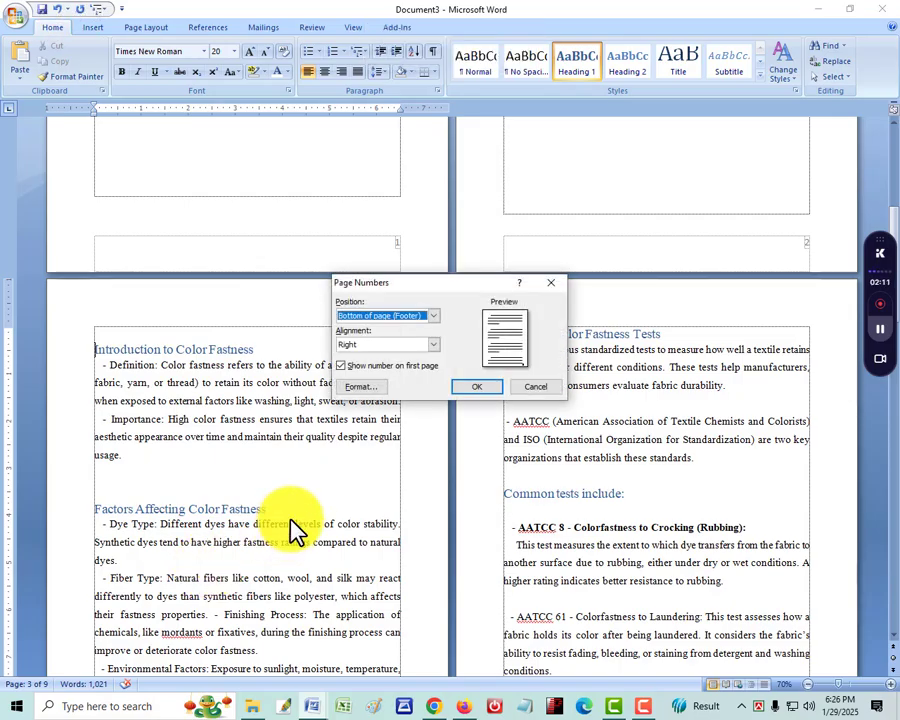
{"action": "left_click", "coordinate": [367, 387]}
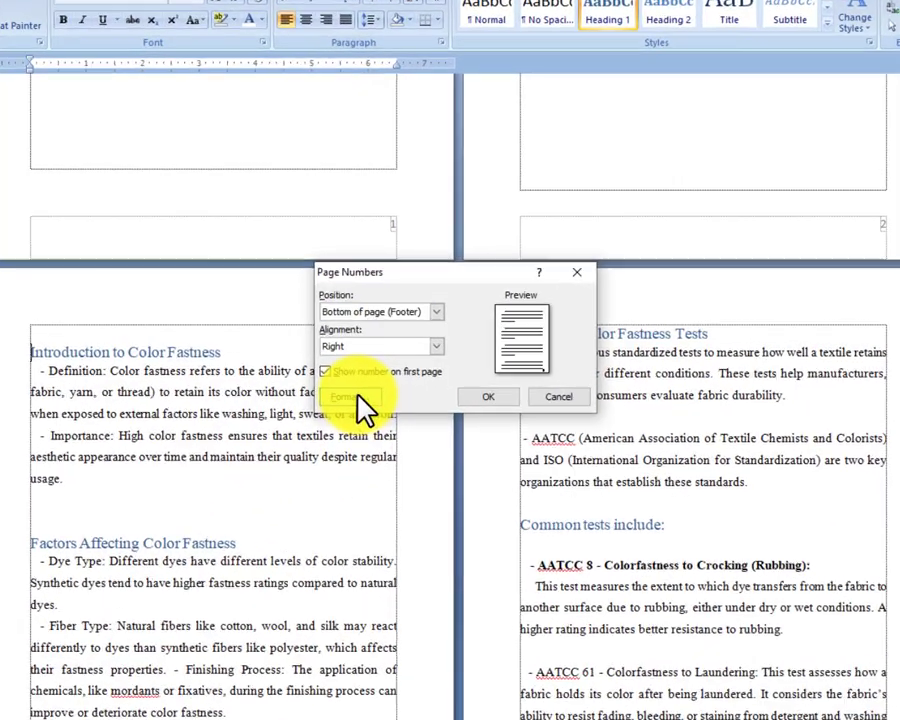
{"action": "left_click", "coordinate": [398, 404]}
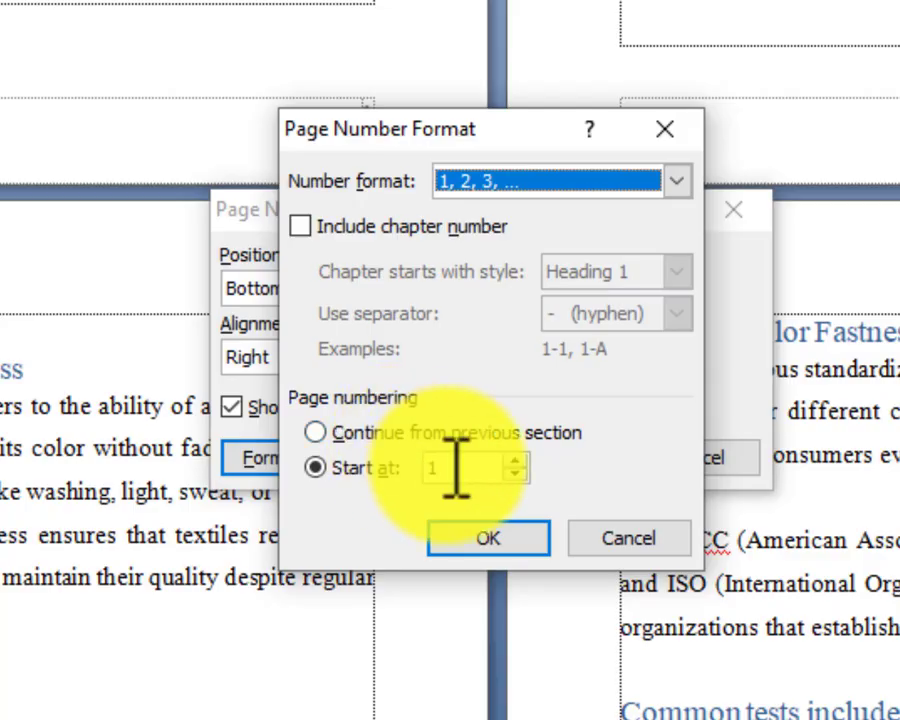
{"action": "left_click", "coordinate": [678, 185]}
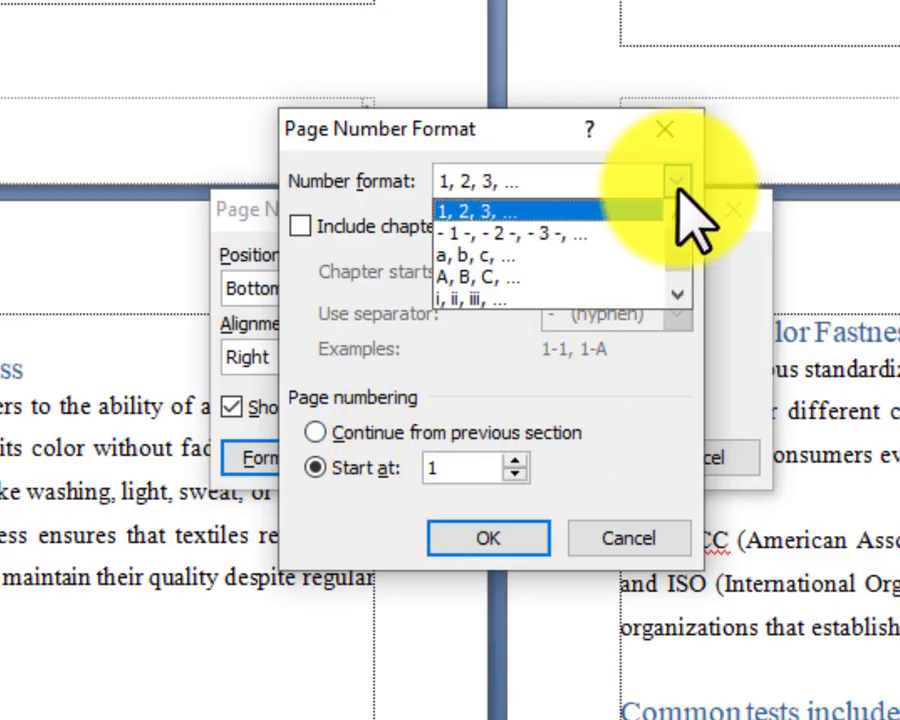
{"action": "left_click", "coordinate": [527, 233]}
{"action": "left_click", "coordinate": [470, 538]}
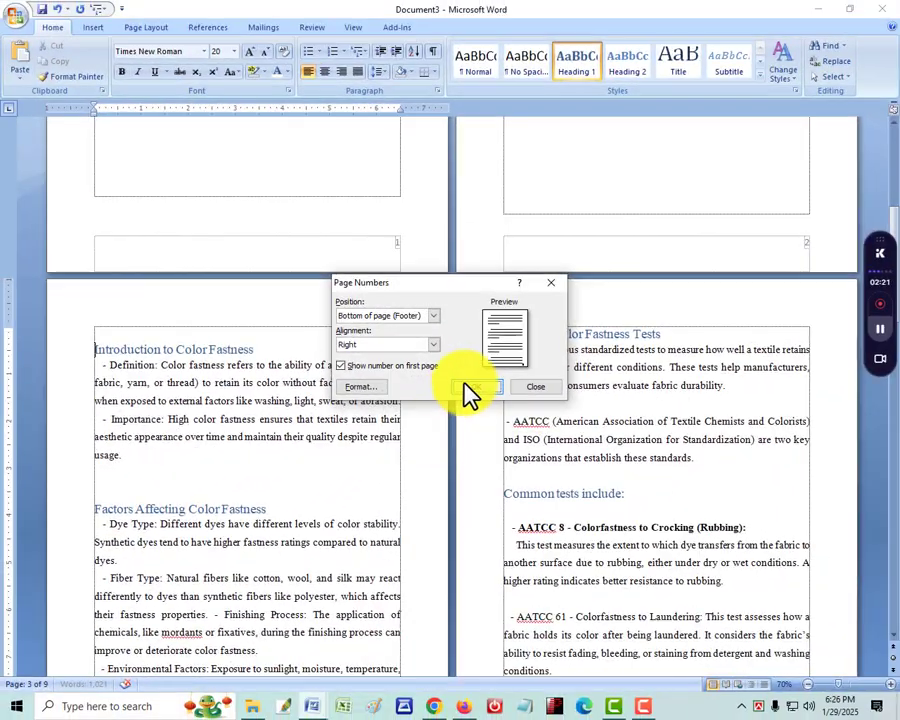
{"action": "left_click", "coordinate": [472, 388]}
Open the Section 2 footer for editing and unlink it from the previous section
{"action": "scroll", "coordinate": [415, 425], "scroll_direction": "down", "scroll_amount": 6}
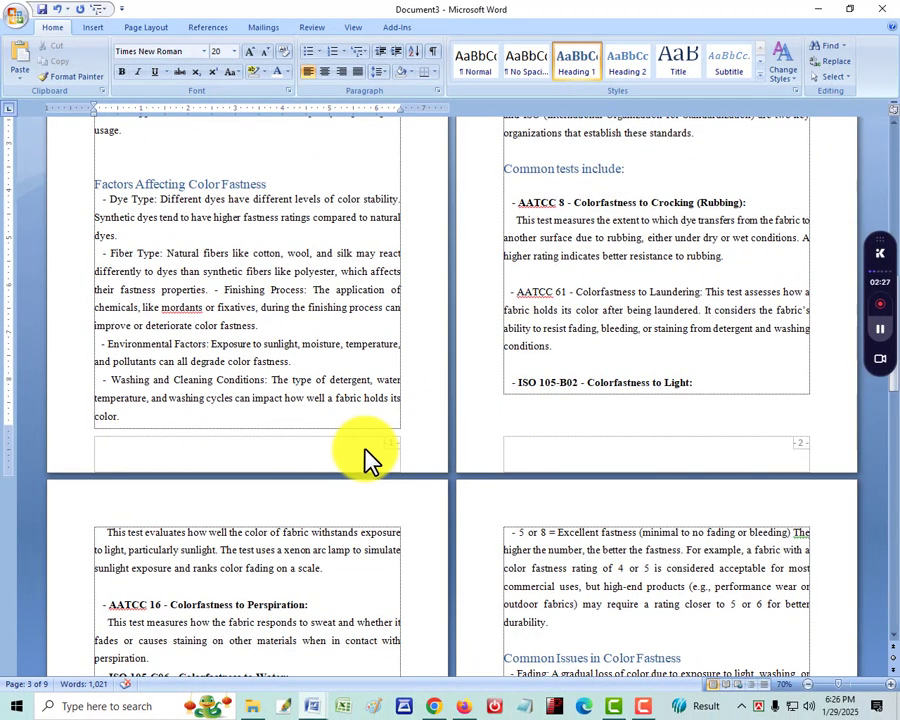
{"action": "double_click", "coordinate": [358, 455]}
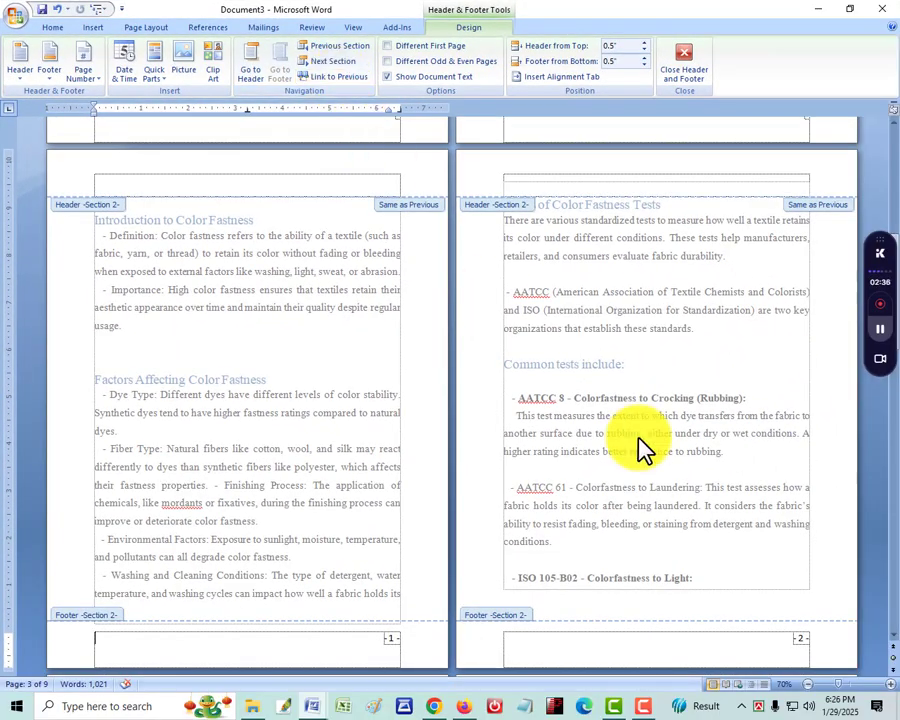
{"action": "scroll", "coordinate": [645, 450], "scroll_direction": "up", "scroll_amount": 3}
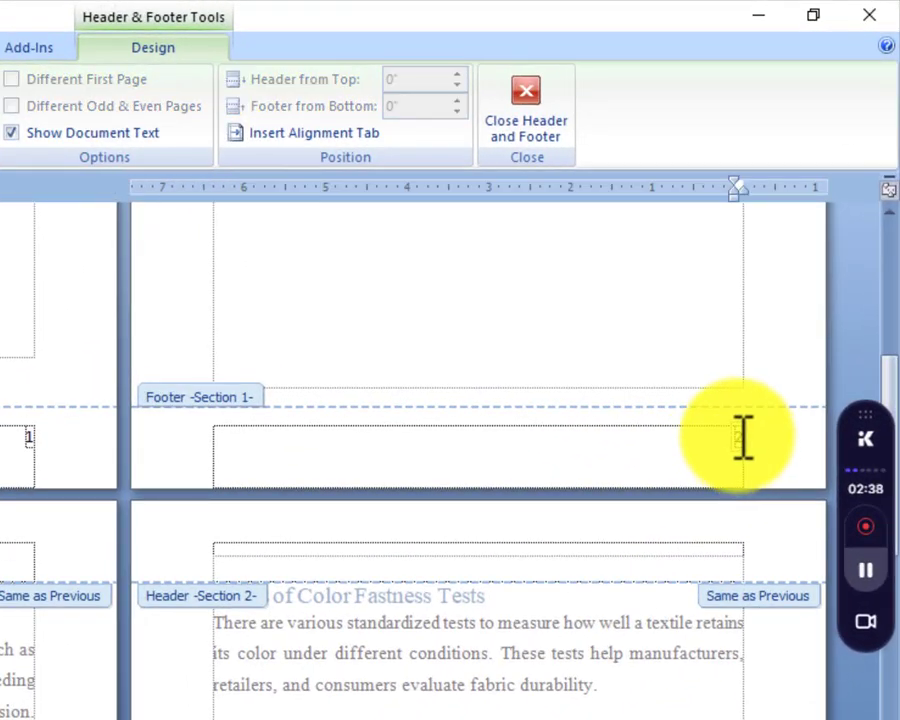
Delete the page number from the Section 1 footer and leave header and footer editing
{"action": "left_click", "coordinate": [752, 444]}
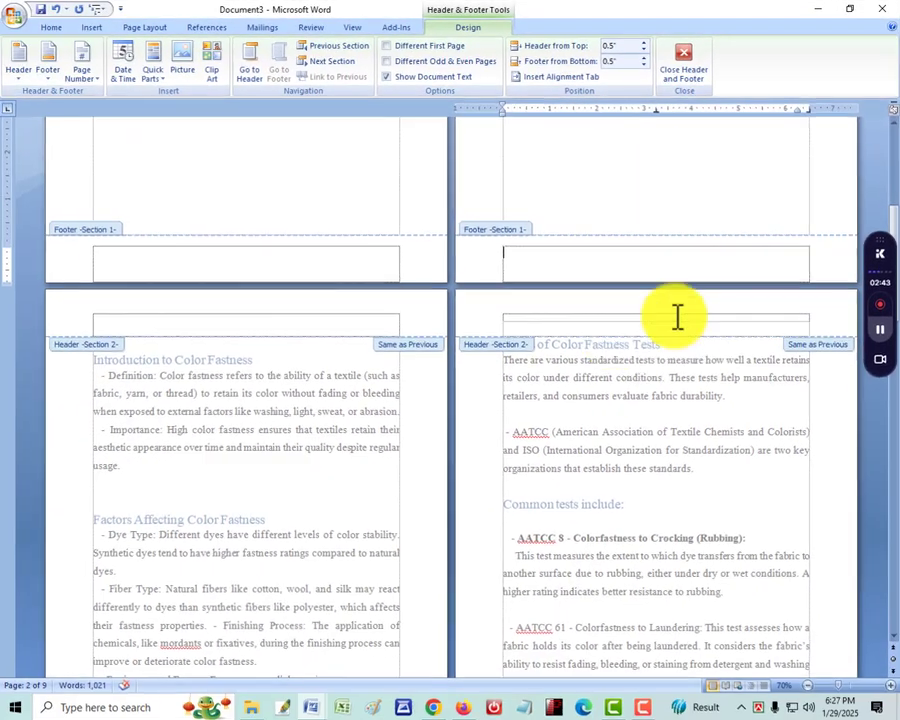
{"action": "scroll", "coordinate": [273, 641], "scroll_direction": "down", "scroll_amount": 5}
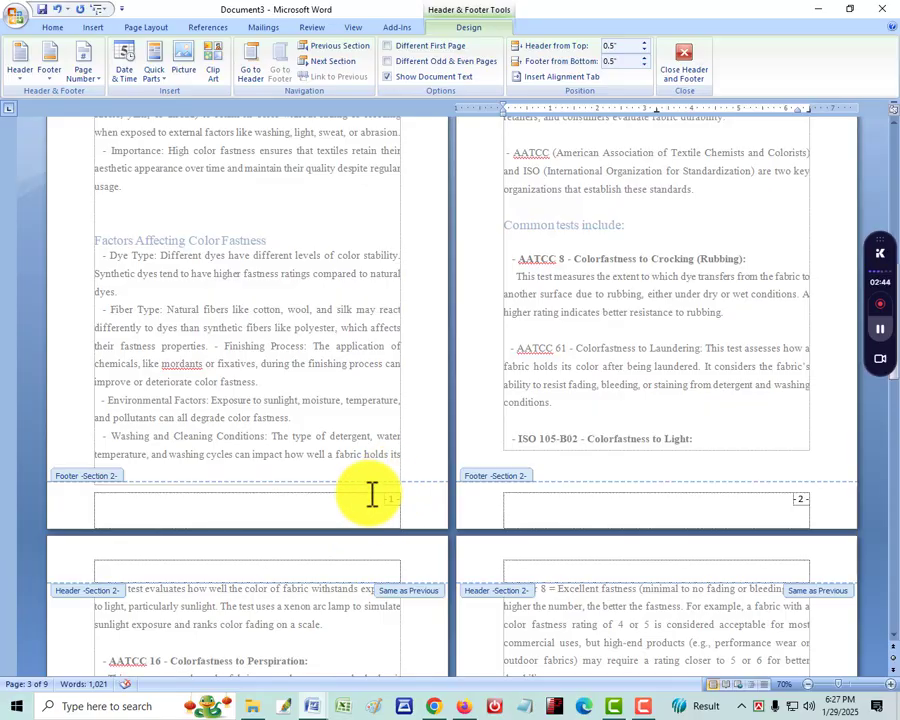
{"action": "scroll", "coordinate": [420, 500], "scroll_direction": "up", "scroll_amount": 3}
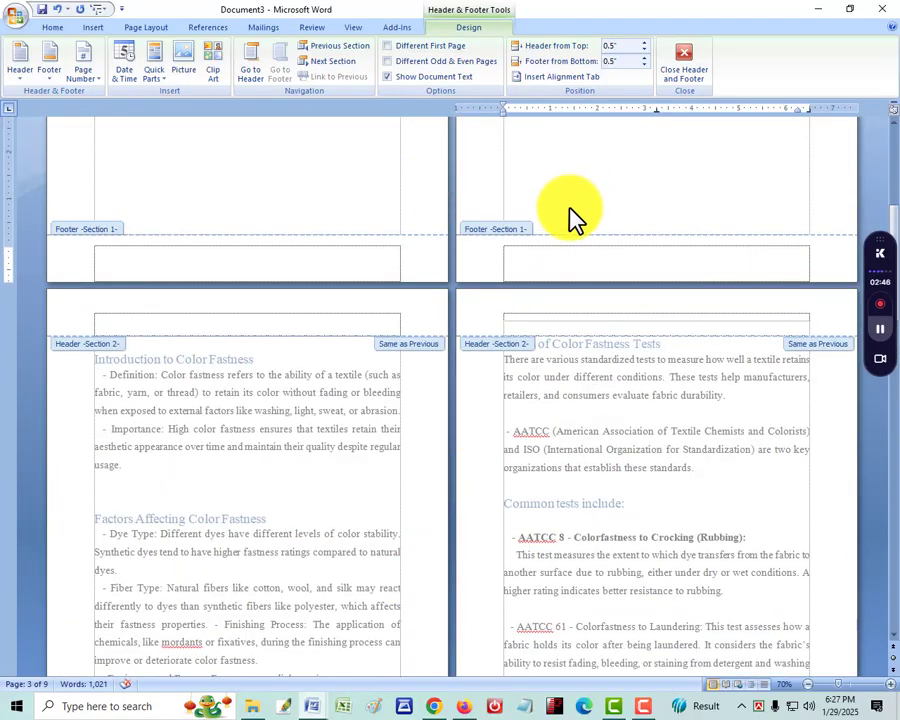
{"action": "scroll", "coordinate": [560, 275], "scroll_direction": "up", "scroll_amount": 2}
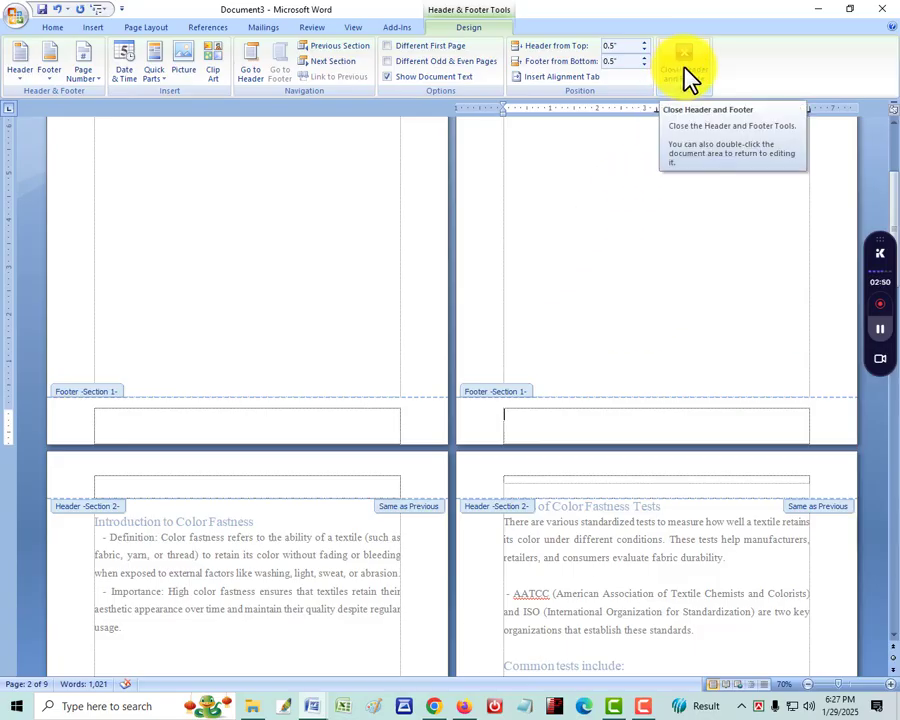
{"action": "left_click", "coordinate": [683, 78]}
{"action": "scroll", "coordinate": [645, 404], "scroll_direction": "up", "scroll_amount": 2}
{"action": "scroll", "coordinate": [645, 404], "scroll_direction": "up", "scroll_amount": 1}
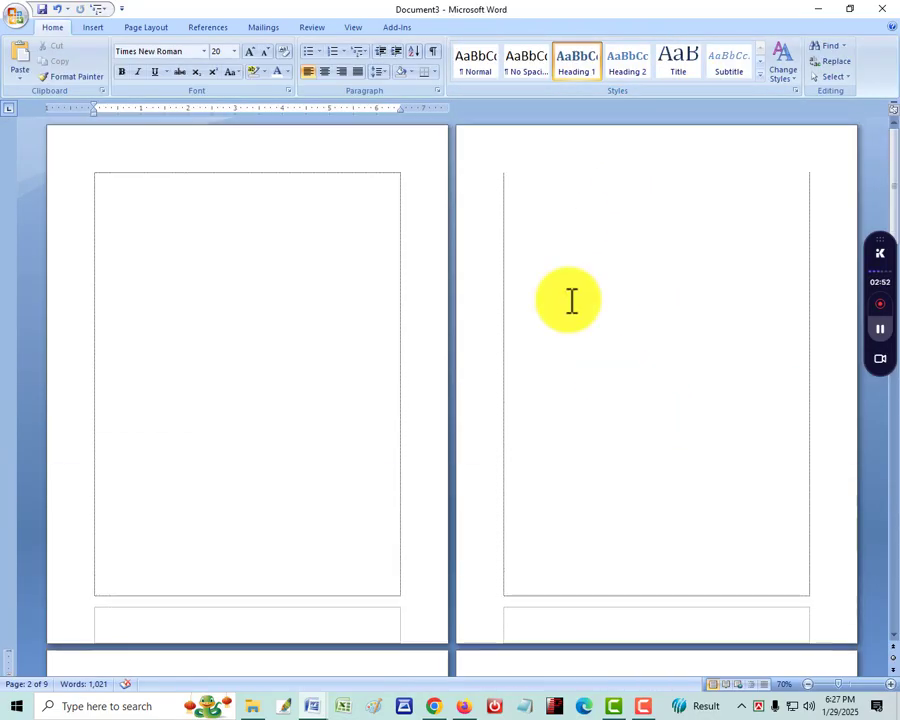
Insert an Automatic Table 1 table of contents on the blank second page
{"action": "left_click", "coordinate": [554, 202]}
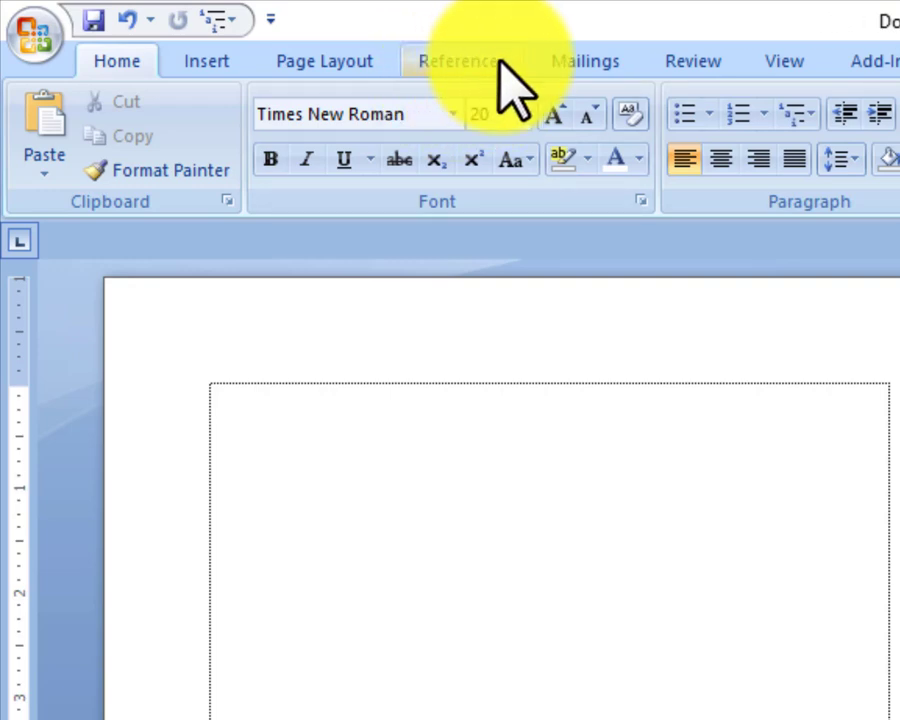
{"action": "left_click", "coordinate": [500, 62]}
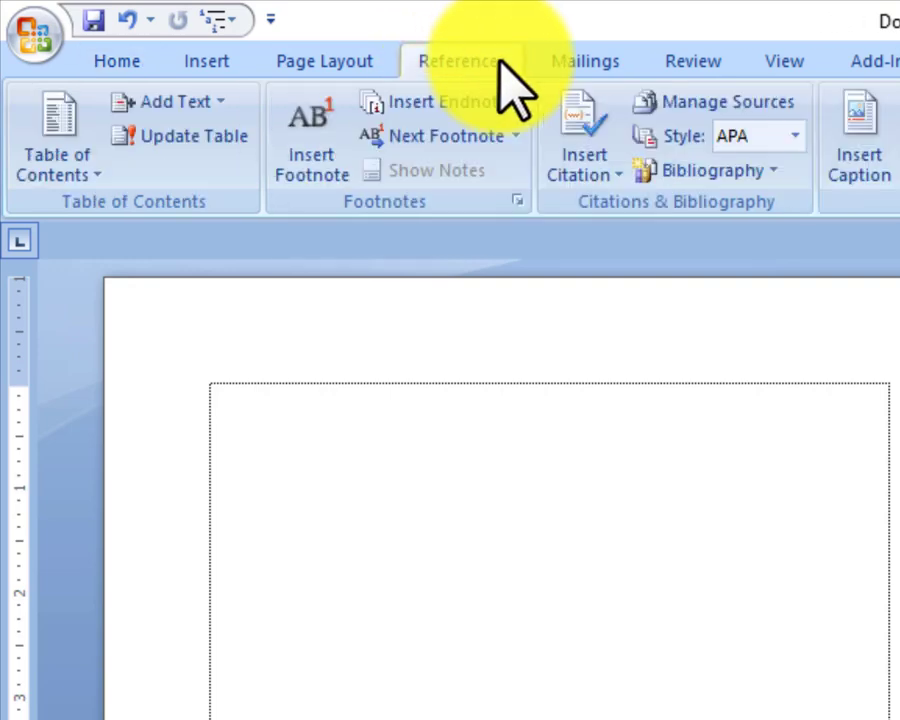
{"action": "left_click", "coordinate": [60, 132]}
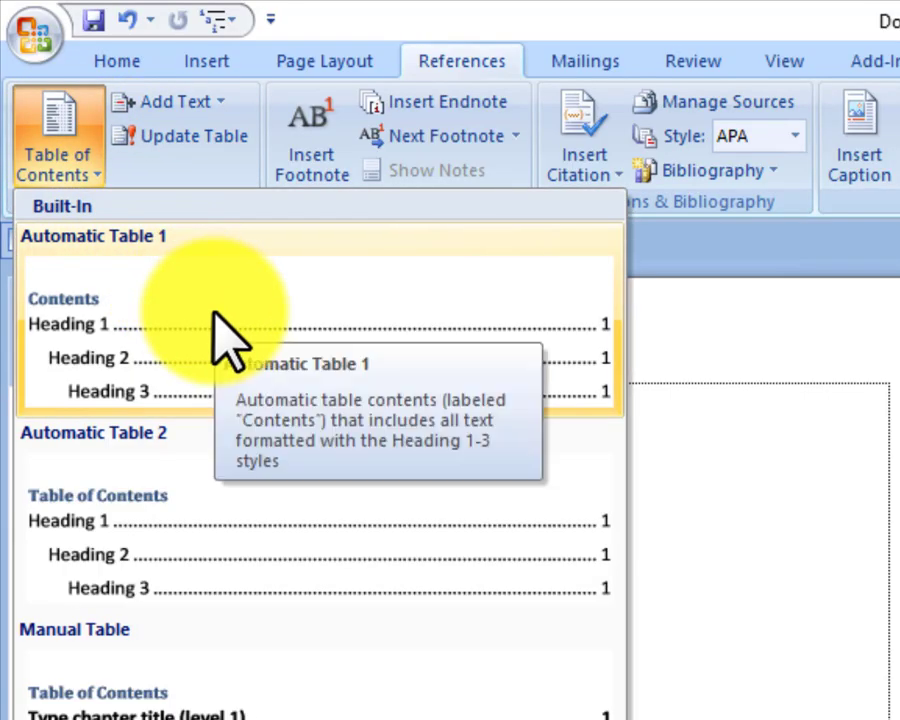
{"action": "left_click", "coordinate": [215, 325]}
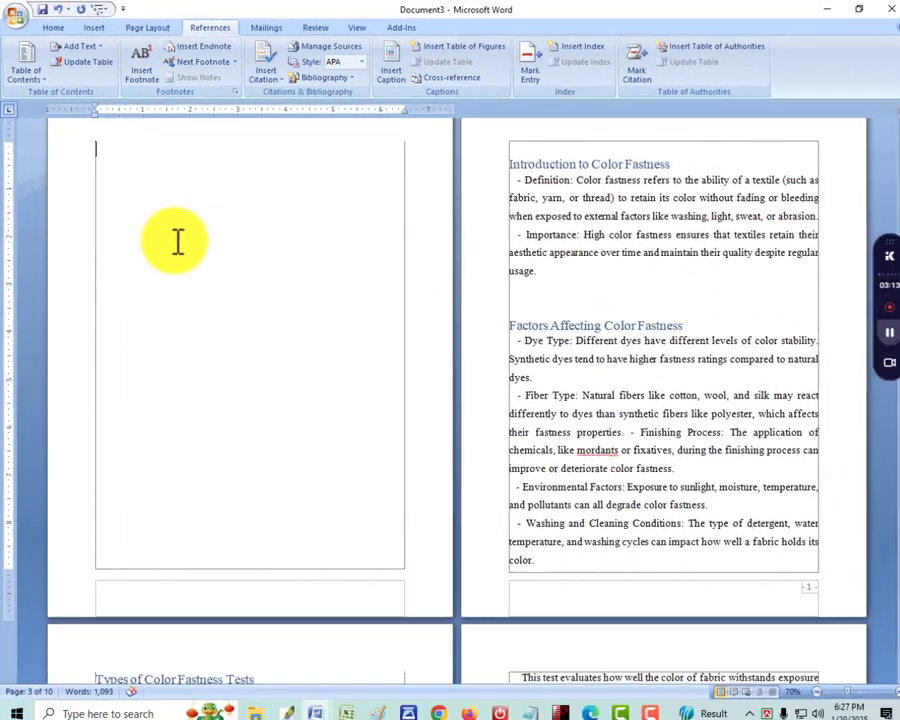
Push the "Contents" heading down from the end of the first page onto the second page with its entries
{"action": "scroll", "coordinate": [178, 250], "scroll_direction": "up", "scroll_amount": 5}
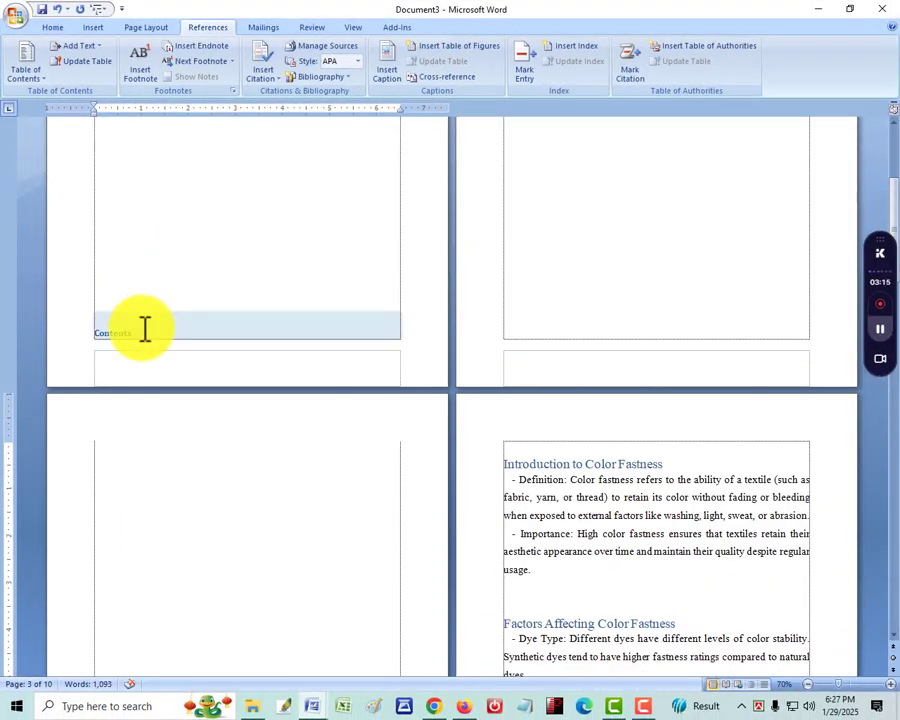
{"action": "scroll", "coordinate": [145, 328], "scroll_direction": "up", "scroll_amount": 4}
{"action": "scroll", "coordinate": [145, 328], "scroll_direction": "down", "scroll_amount": 2}
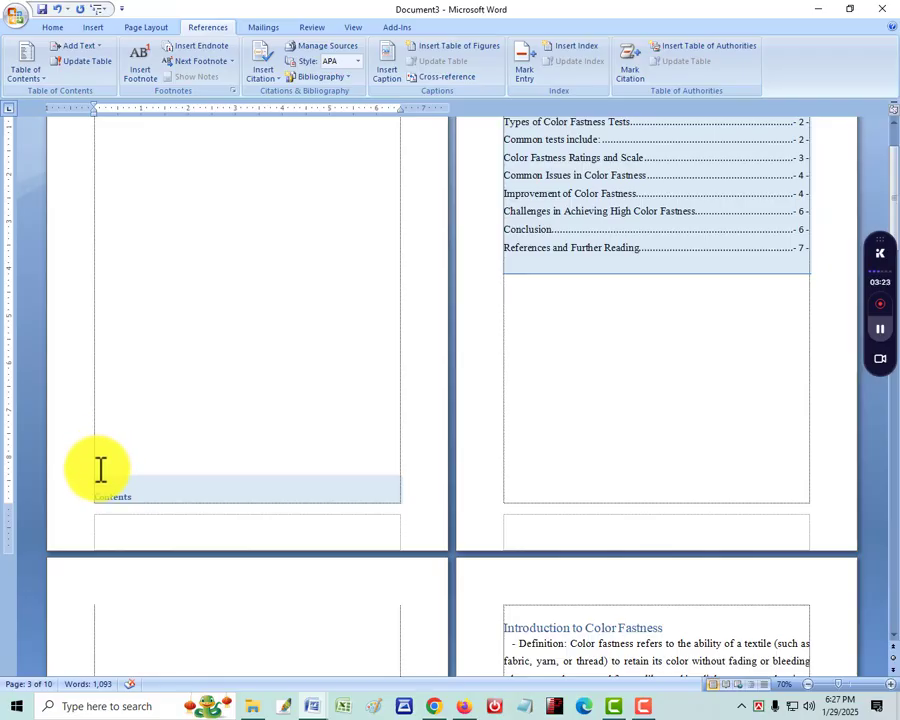
{"action": "left_click", "coordinate": [97, 499]}
{"action": "left_click", "coordinate": [97, 441]}
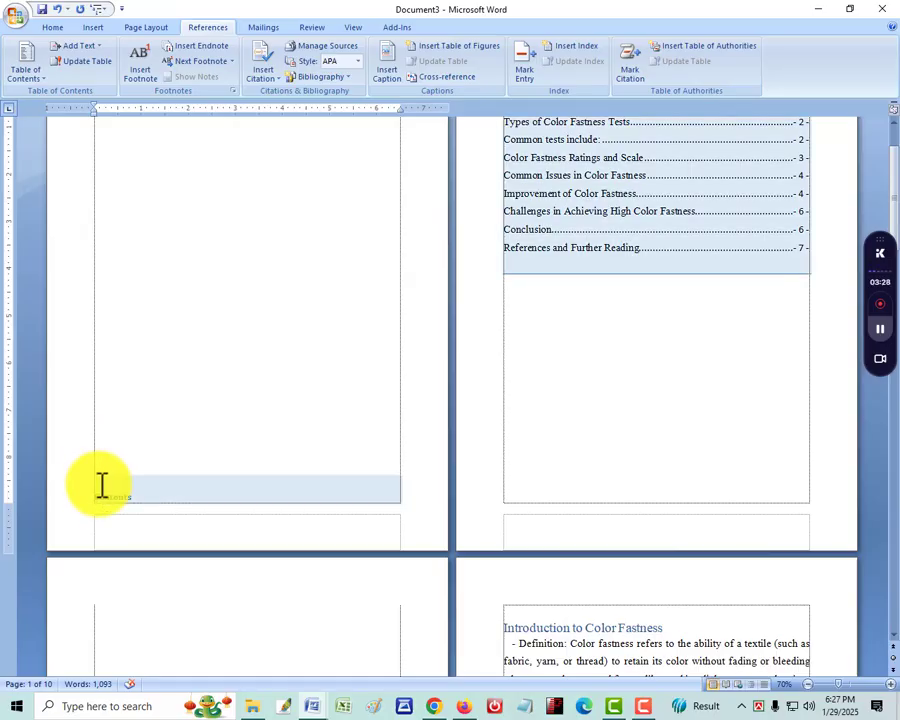
{"action": "left_click", "coordinate": [102, 487]}
{"action": "scroll", "coordinate": [102, 487], "scroll_direction": "up", "scroll_amount": 1}
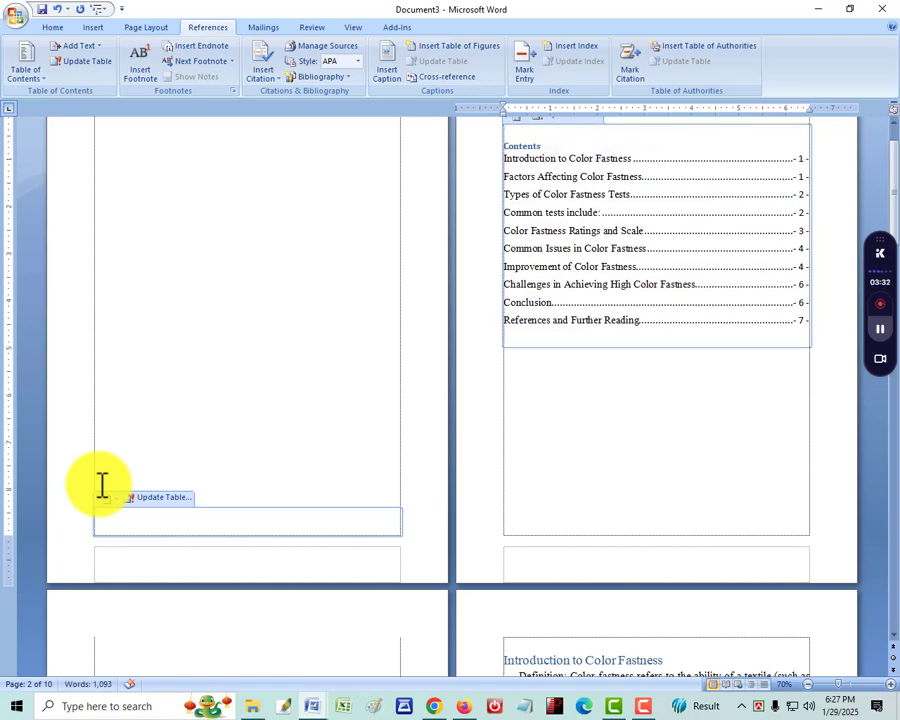
Delete the blank page between the table of contents and "Introduction to Color Fastness"
{"action": "scroll", "coordinate": [102, 487], "scroll_direction": "down", "scroll_amount": 15}
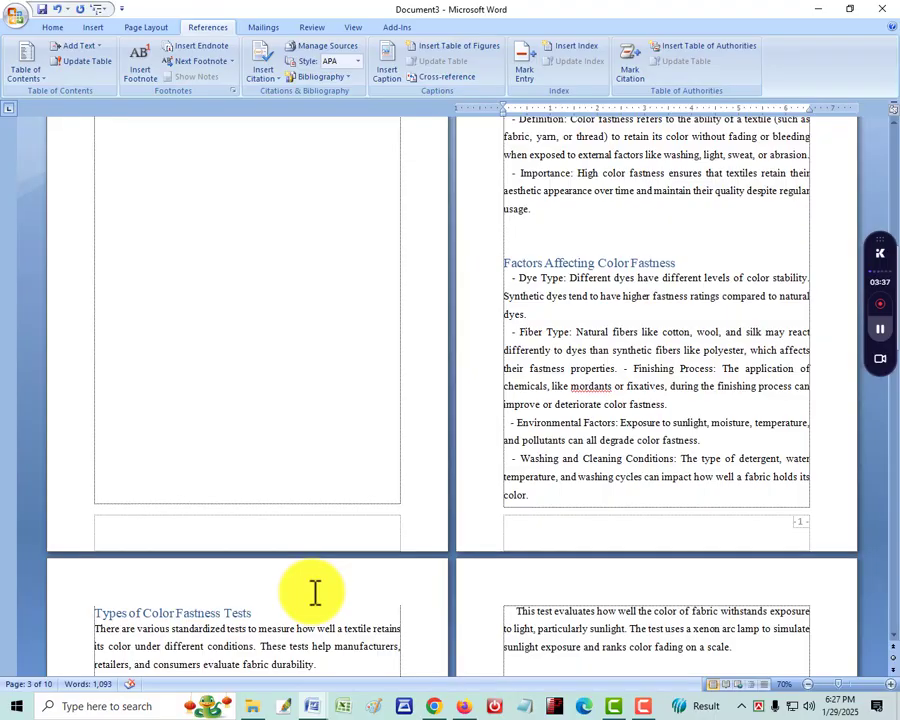
{"action": "scroll", "coordinate": [315, 592], "scroll_direction": "up", "scroll_amount": 10}
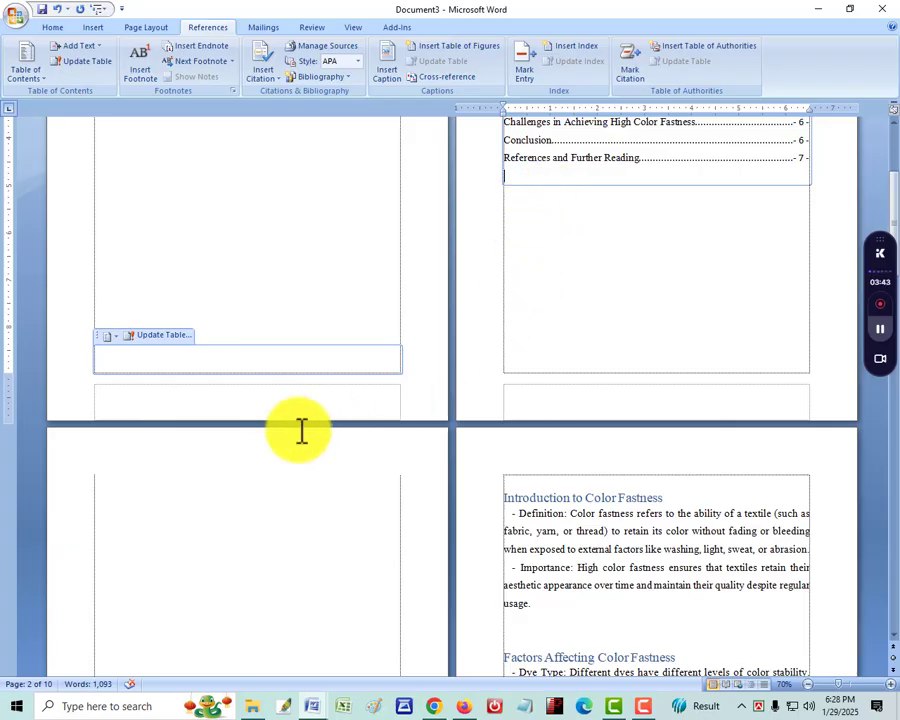
{"action": "left_click", "coordinate": [236, 464]}
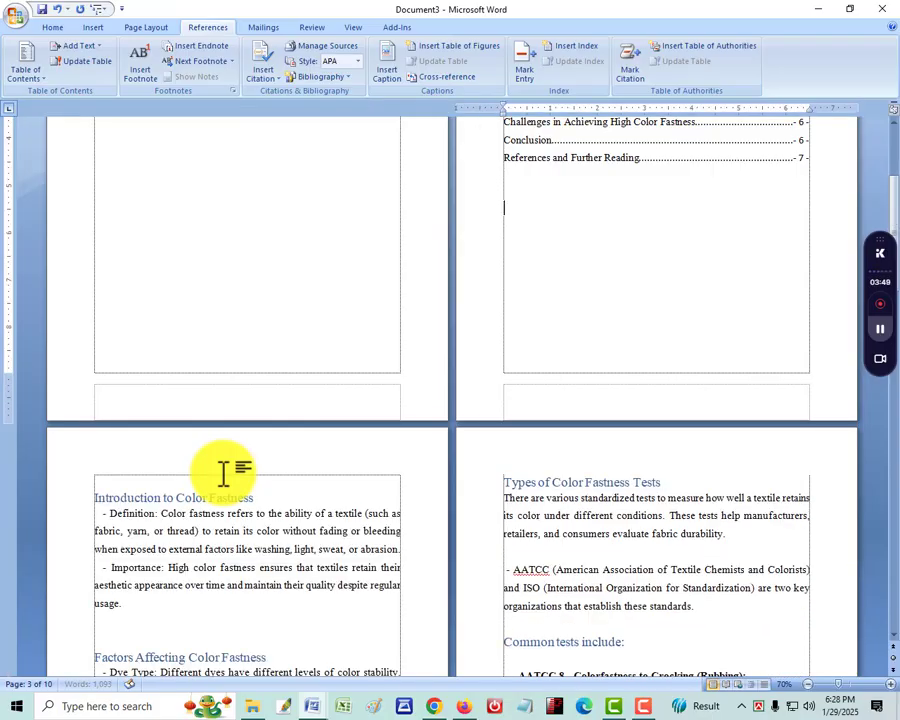
{"action": "scroll", "coordinate": [210, 520], "scroll_direction": "down", "scroll_amount": 4}
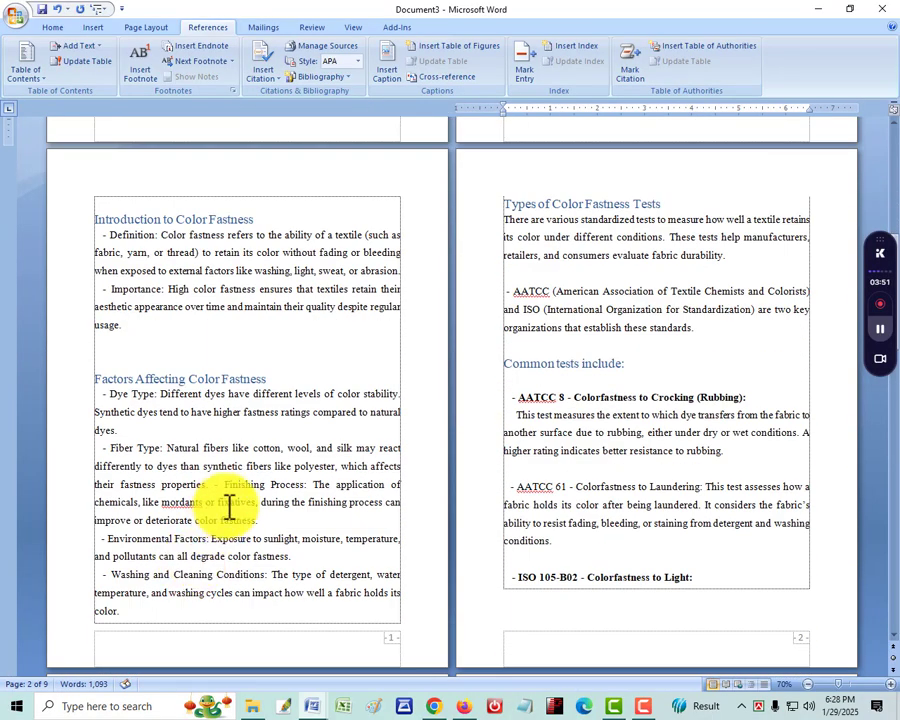
Add two blank lines at the end of the empty first page, before the table of contents
{"action": "scroll", "coordinate": [228, 504], "scroll_direction": "up", "scroll_amount": 6}
{"action": "scroll", "coordinate": [645, 349], "scroll_direction": "up", "scroll_amount": 3}
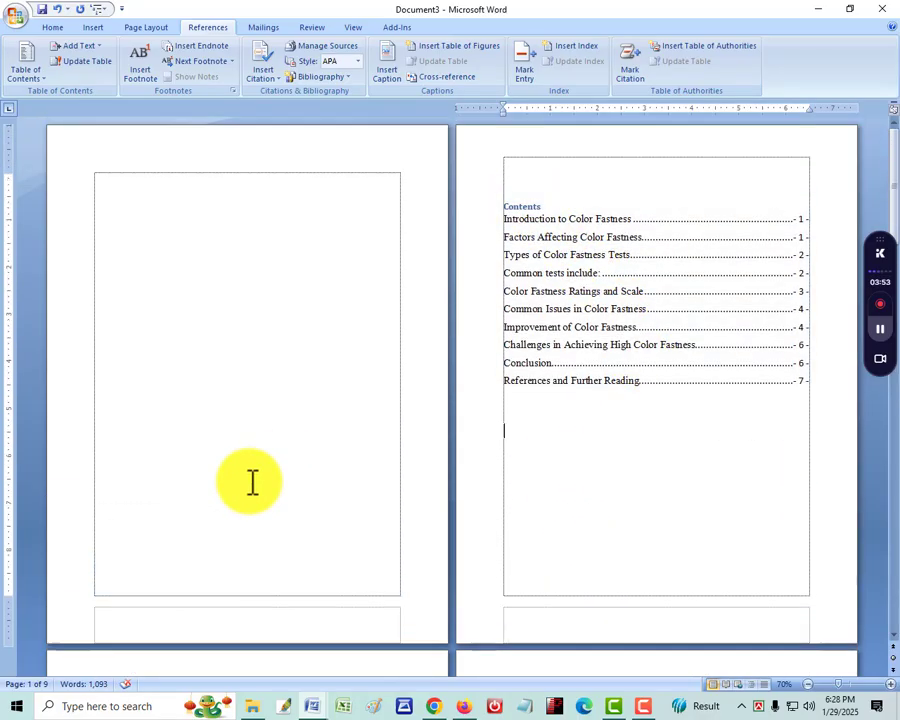
{"action": "left_click", "coordinate": [106, 555]}
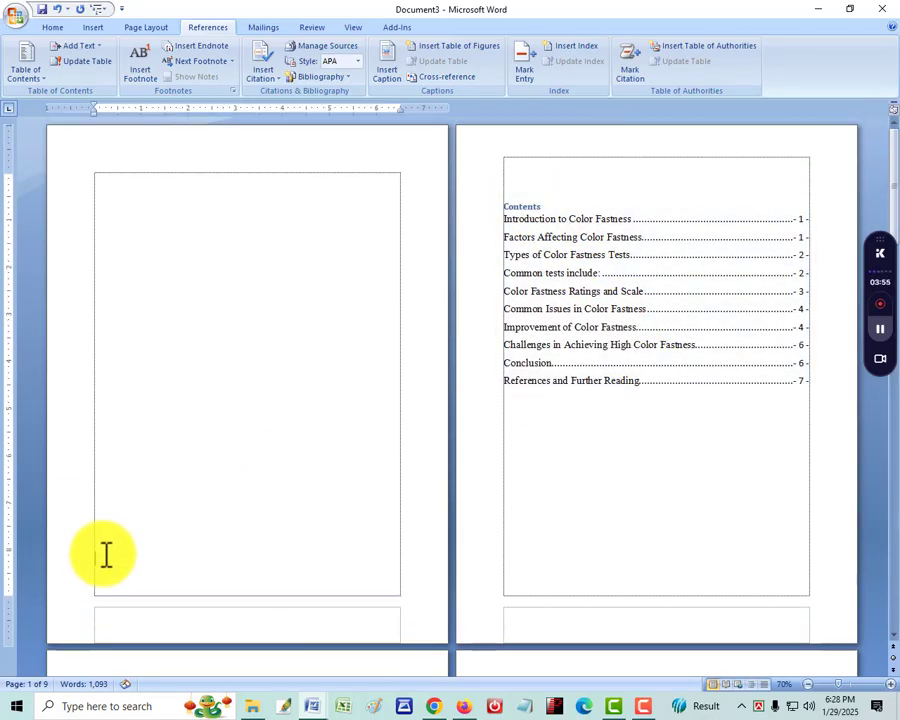
{"action": "key", "text": "Return"}
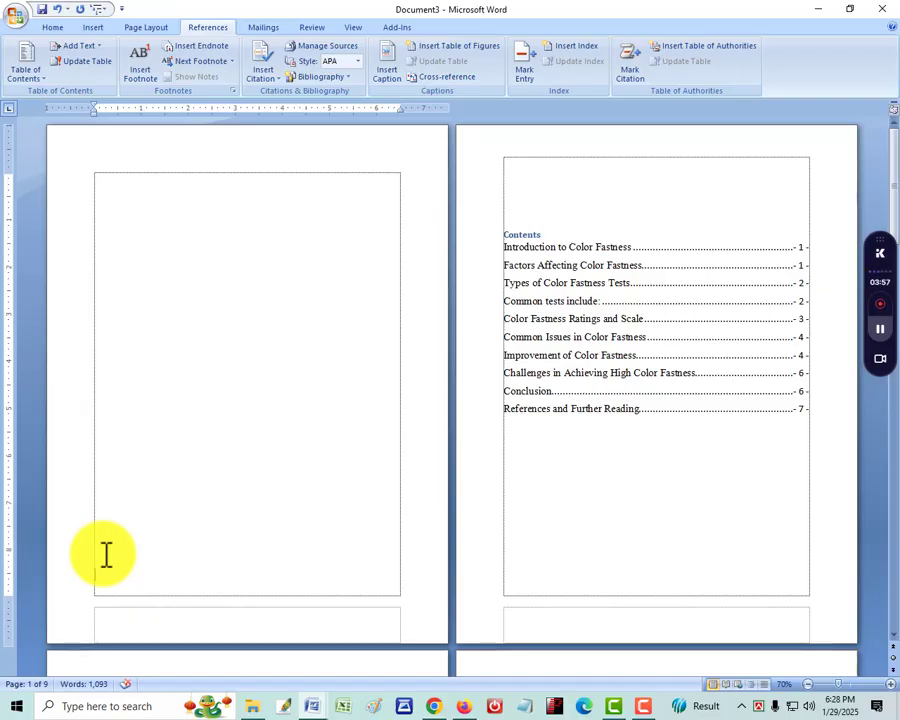
{"action": "key", "text": "Return"}
{"action": "scroll", "coordinate": [644, 480], "scroll_direction": "down", "scroll_amount": 4}
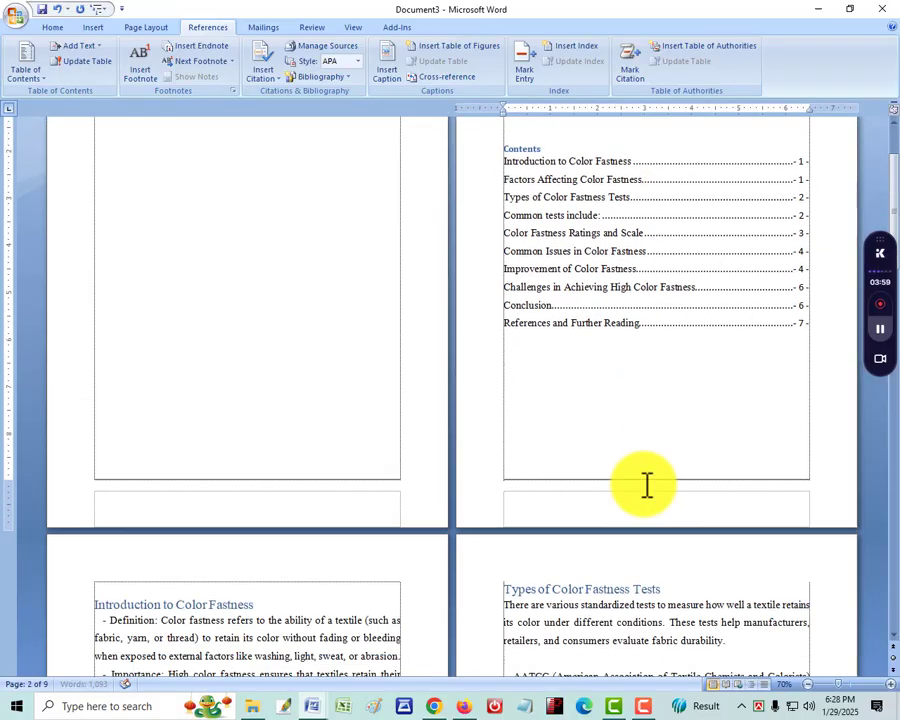
Delete the extra blank lines above the "Contents" heading on the second page
{"action": "scroll", "coordinate": [613, 415], "scroll_direction": "up", "scroll_amount": 4}
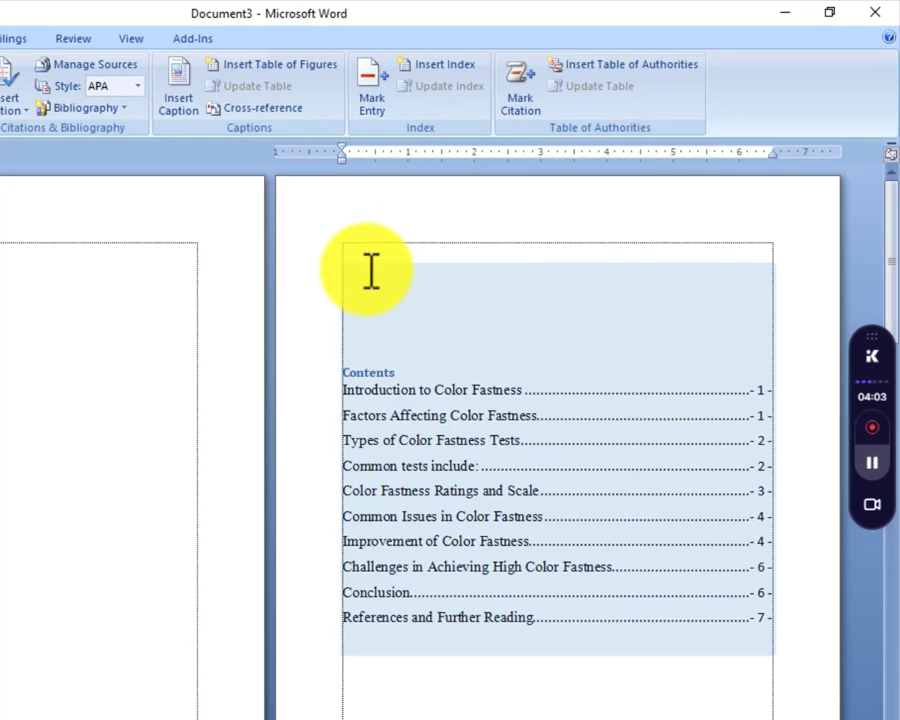
{"action": "left_click", "coordinate": [367, 280]}
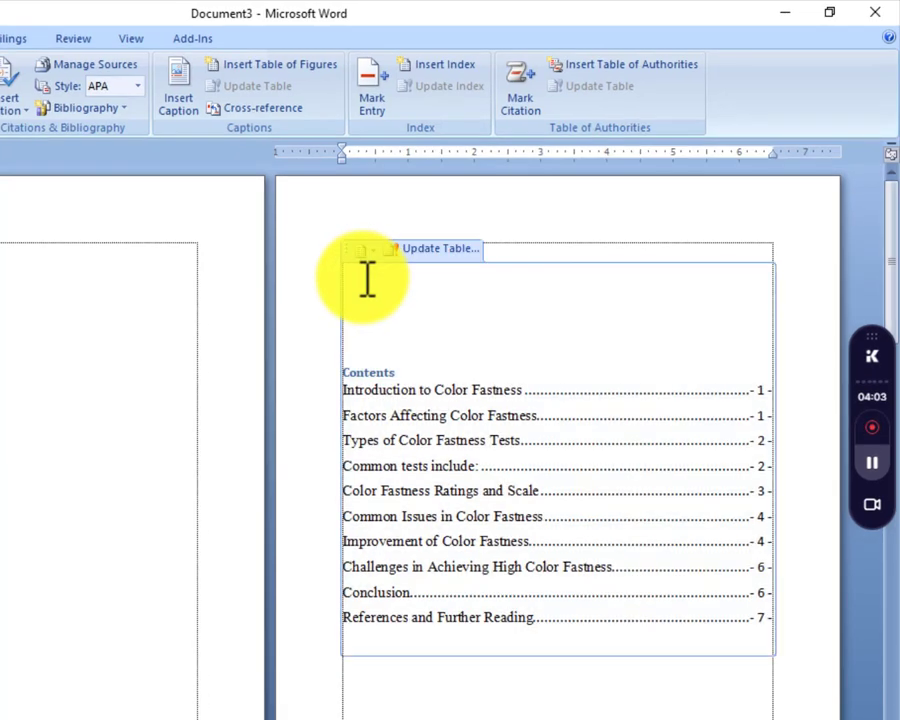
{"action": "key", "text": "Delete"}
{"action": "key", "text": "Delete"}
{"action": "key", "text": "Delete"}
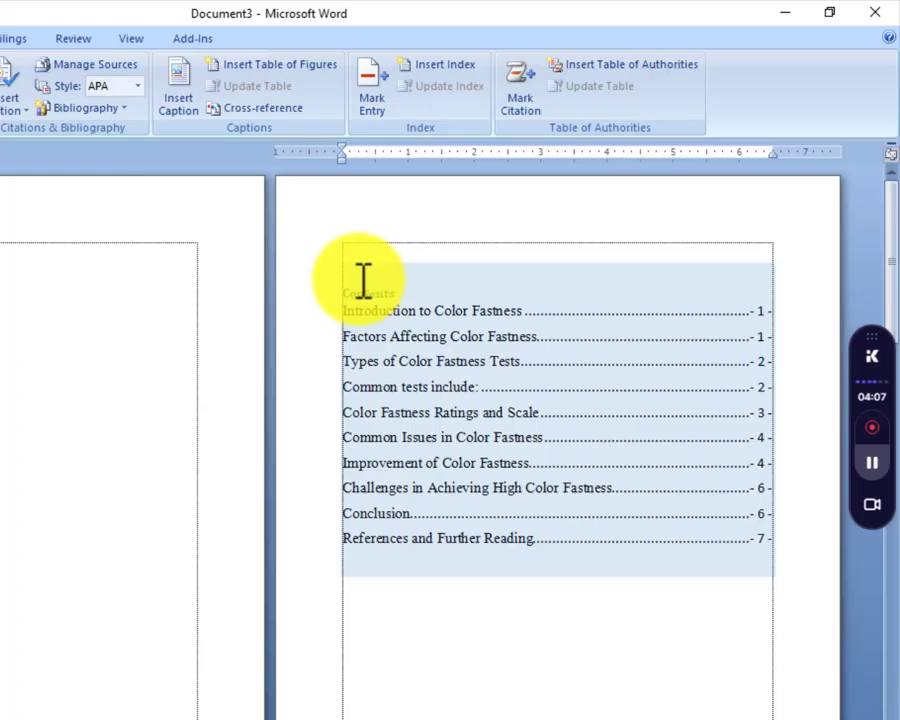
{"action": "left_click", "coordinate": [362, 278]}
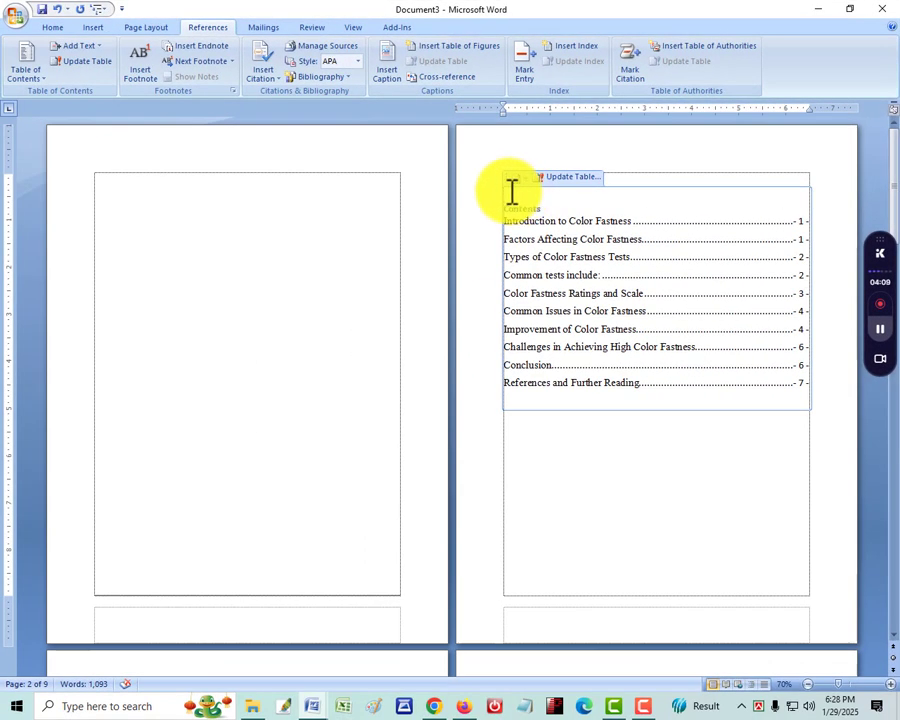
{"action": "left_click", "coordinate": [719, 488]}
Copy the Southeast University assignment cover picture from Document2 and return to Document3
{"action": "scroll", "coordinate": [719, 488], "scroll_direction": "down", "scroll_amount": 5}
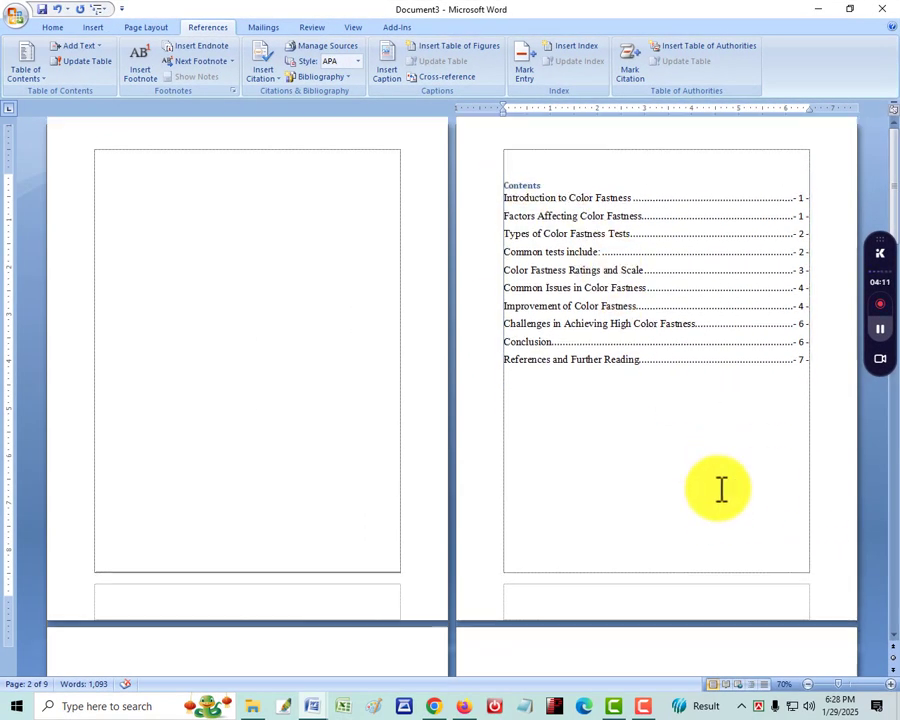
{"action": "scroll", "coordinate": [719, 488], "scroll_direction": "down", "scroll_amount": 9}
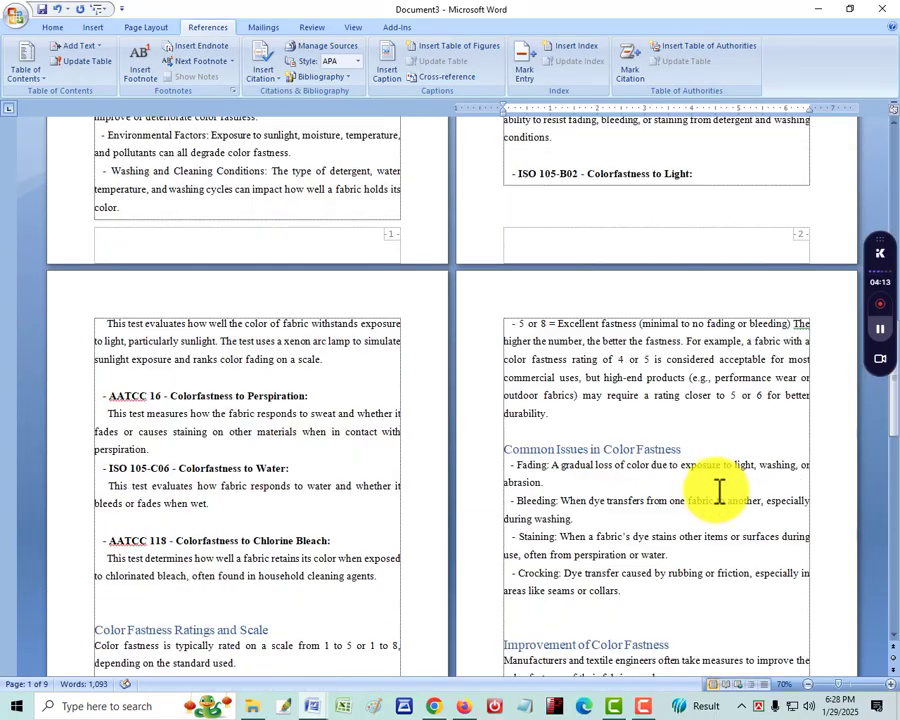
{"action": "scroll", "coordinate": [468, 568], "scroll_direction": "down", "scroll_amount": 15}
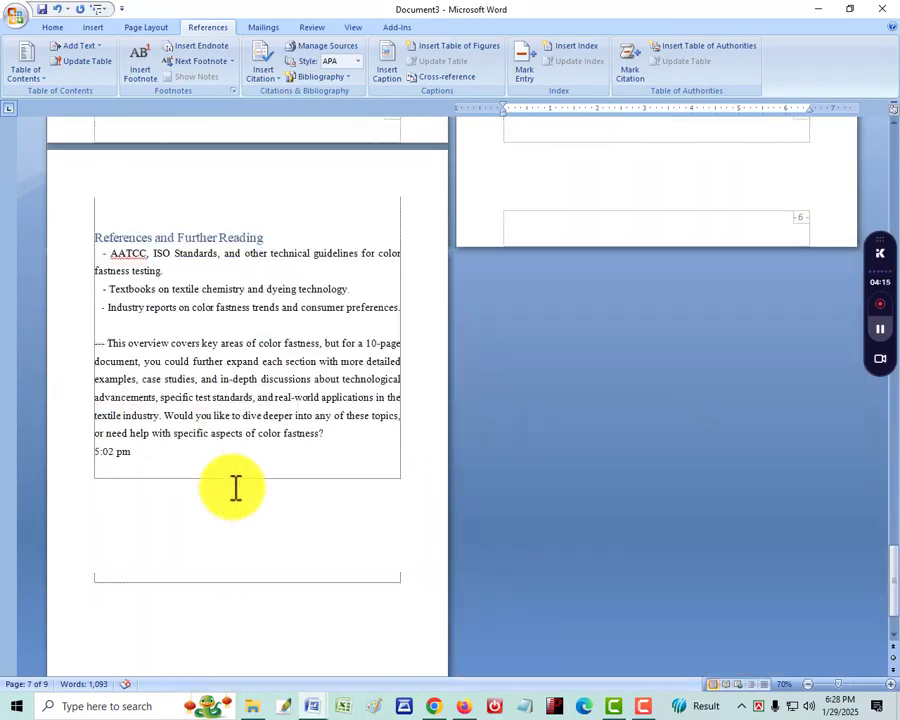
{"action": "scroll", "coordinate": [338, 645], "scroll_direction": "up", "scroll_amount": 10}
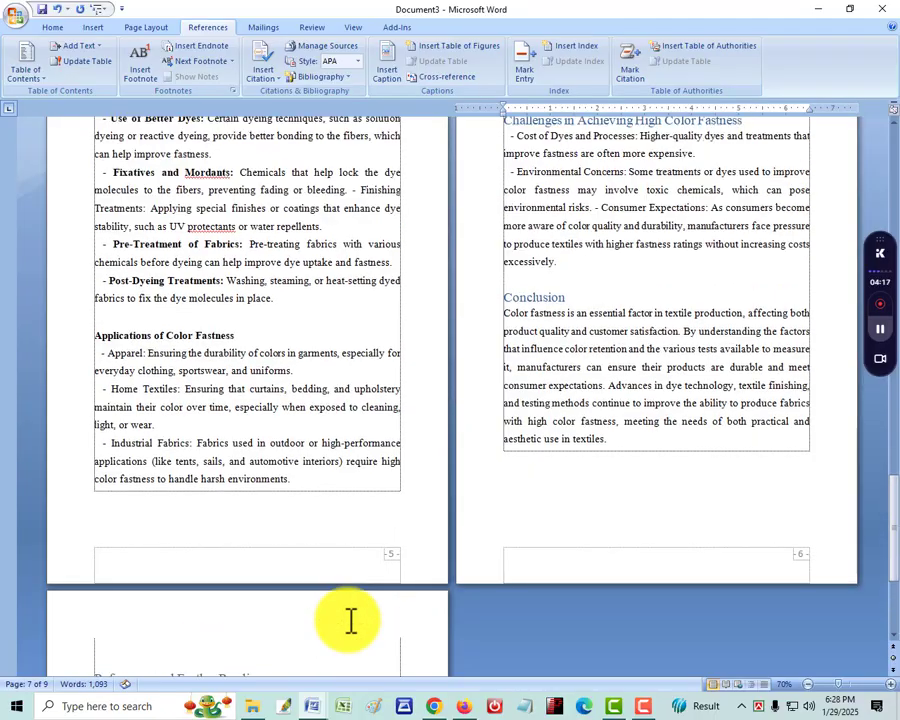
{"action": "scroll", "coordinate": [350, 621], "scroll_direction": "up", "scroll_amount": 10}
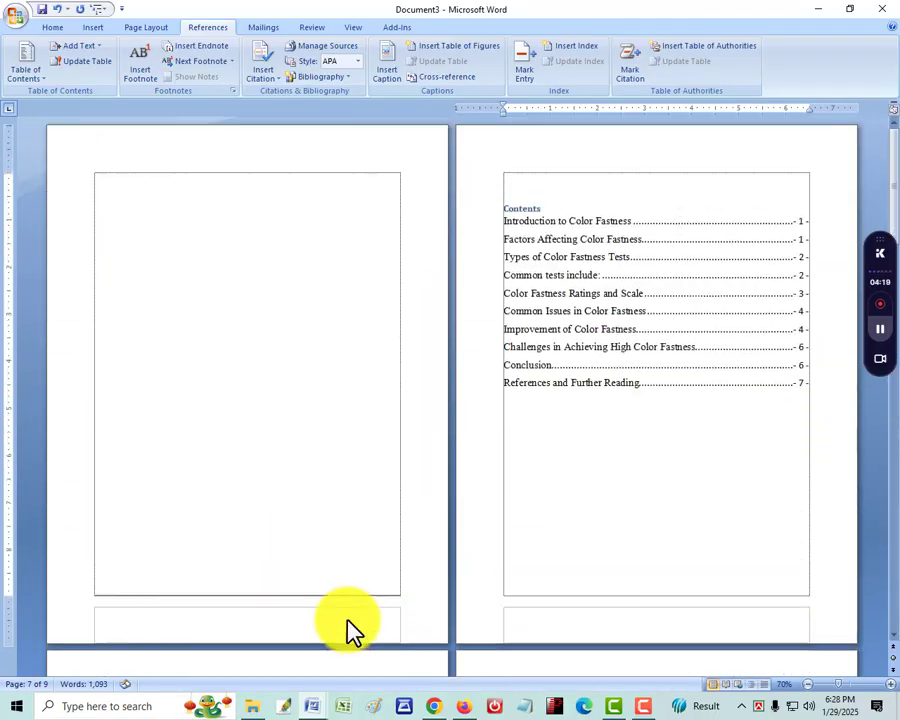
{"action": "left_click", "coordinate": [136, 190]}
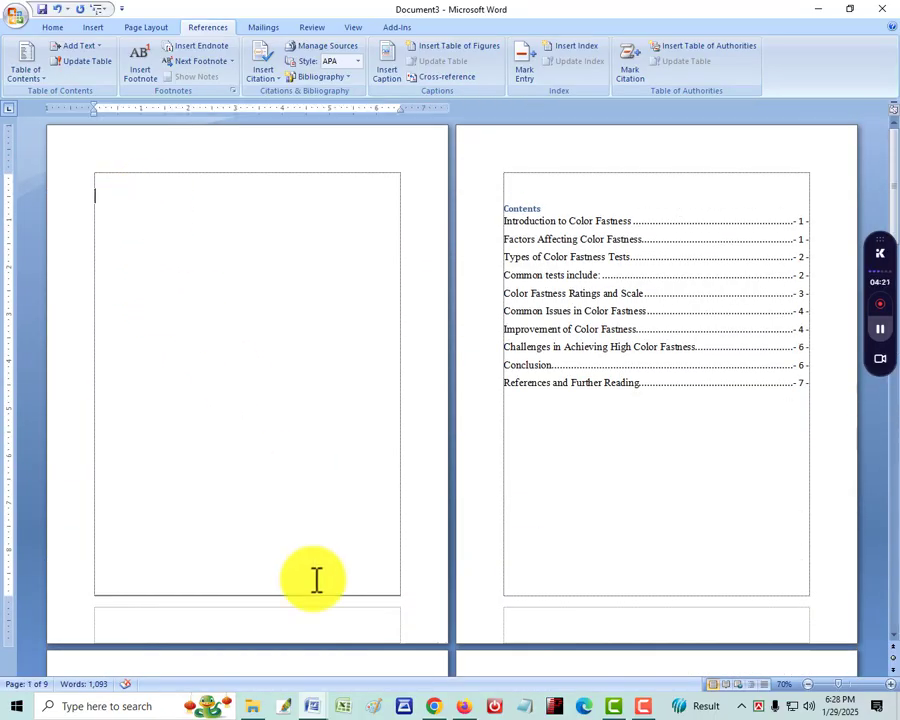
{"action": "mouse_move", "coordinate": [315, 707]}
{"action": "left_click", "coordinate": [291, 652]}
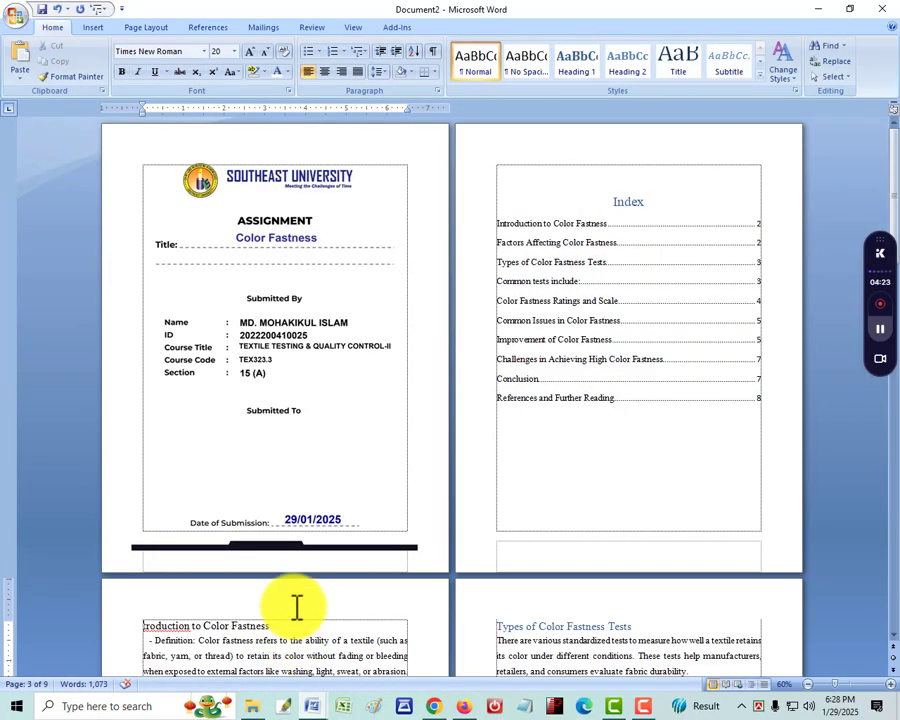
{"action": "right_click", "coordinate": [301, 375]}
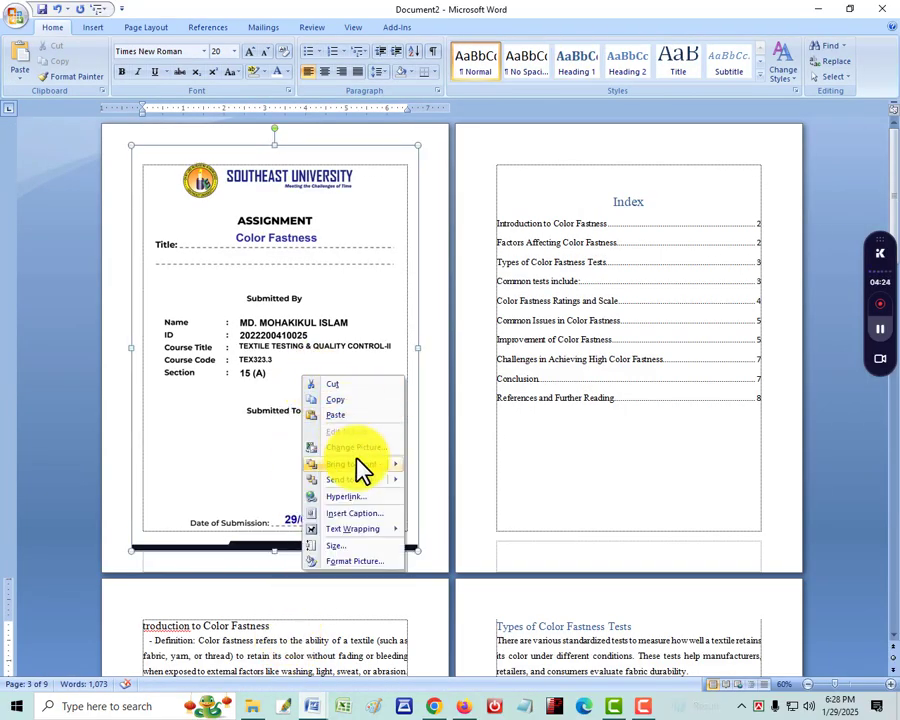
{"action": "left_click", "coordinate": [378, 406]}
{"action": "left_click", "coordinate": [818, 10]}
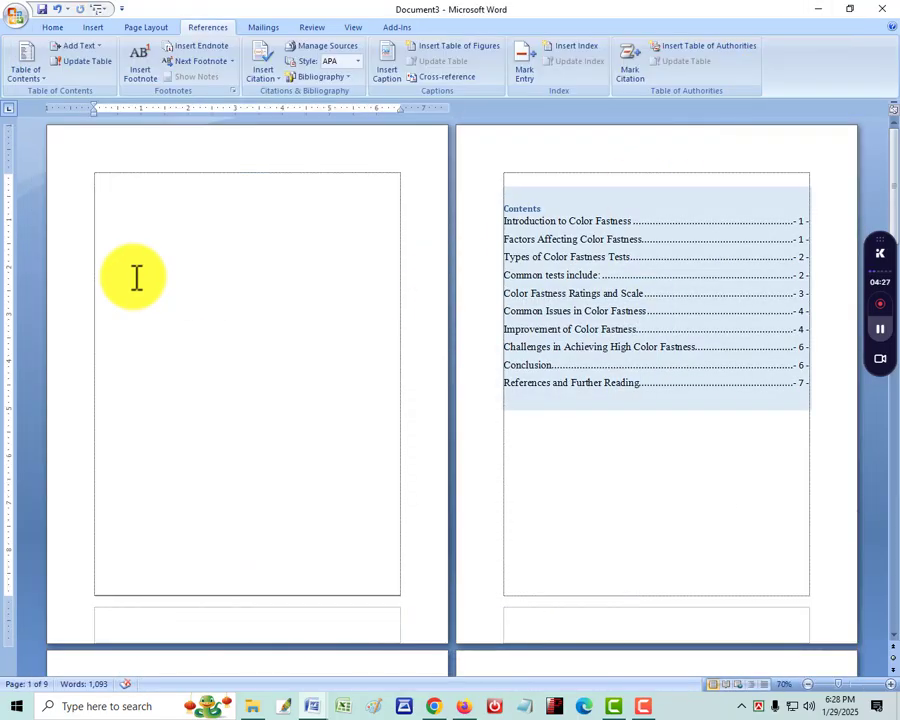
Paste the copied assignment cover picture onto the blank first page and check the page numbering down to the last page
{"action": "left_click", "coordinate": [130, 198]}
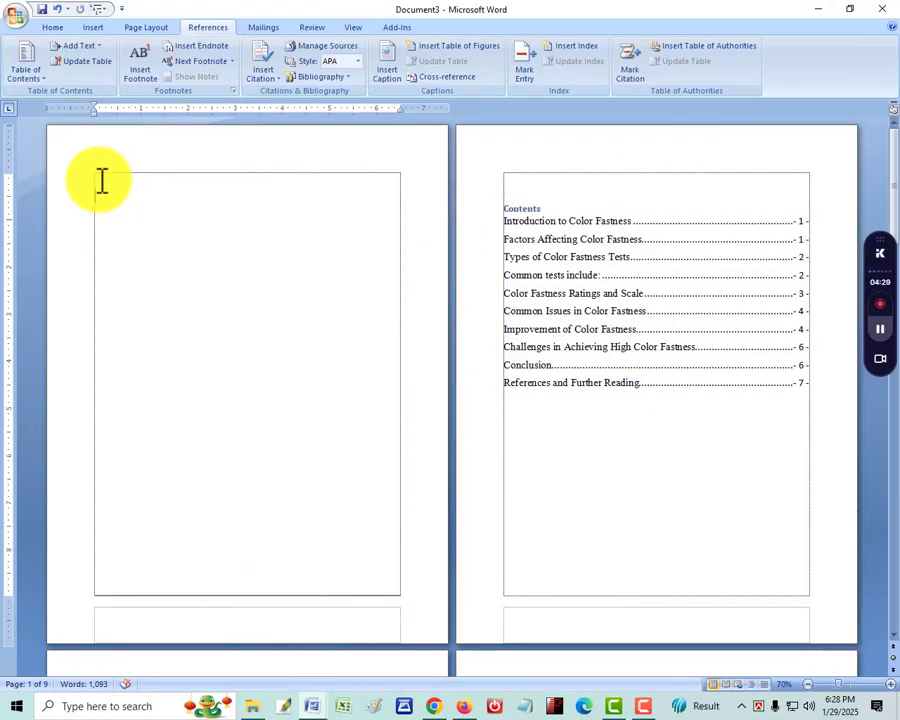
{"action": "right_click", "coordinate": [101, 181]}
{"action": "left_click", "coordinate": [164, 219]}
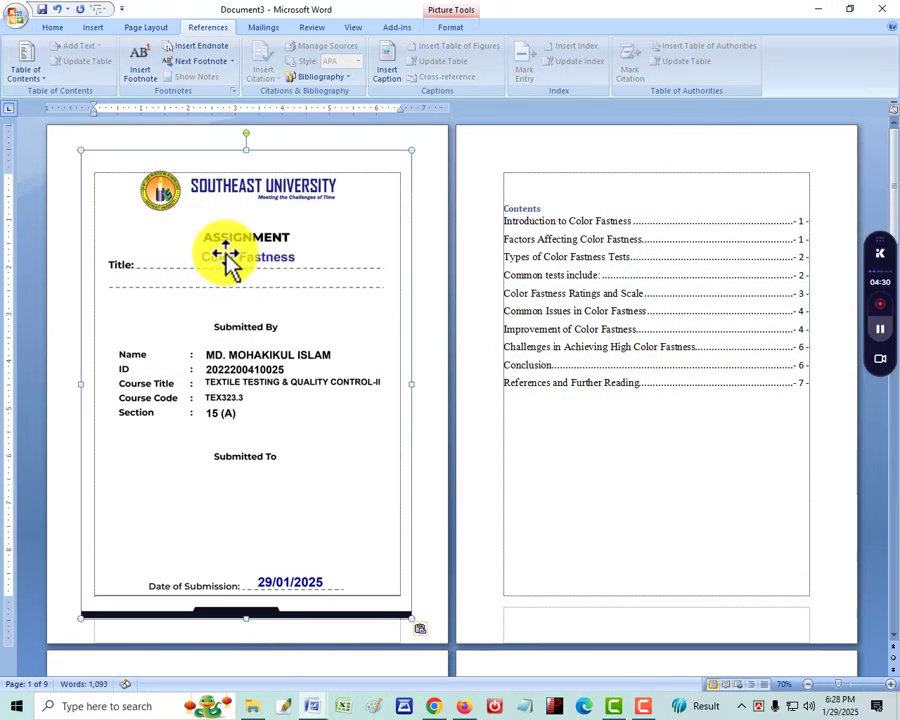
{"action": "scroll", "coordinate": [665, 540], "scroll_direction": "down", "scroll_amount": 5}
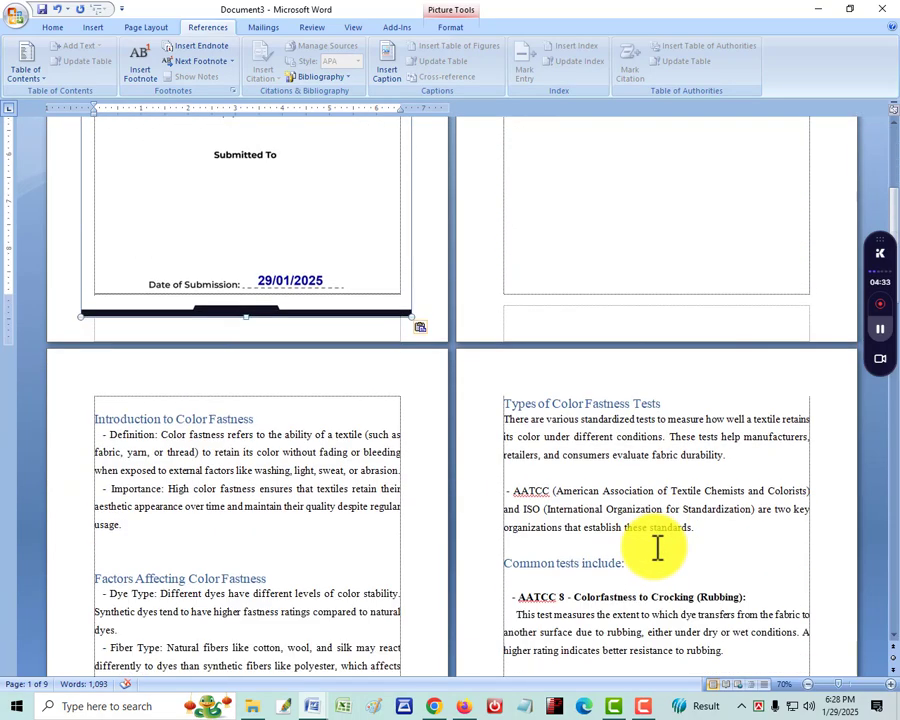
{"action": "scroll", "coordinate": [231, 619], "scroll_direction": "down", "scroll_amount": 4}
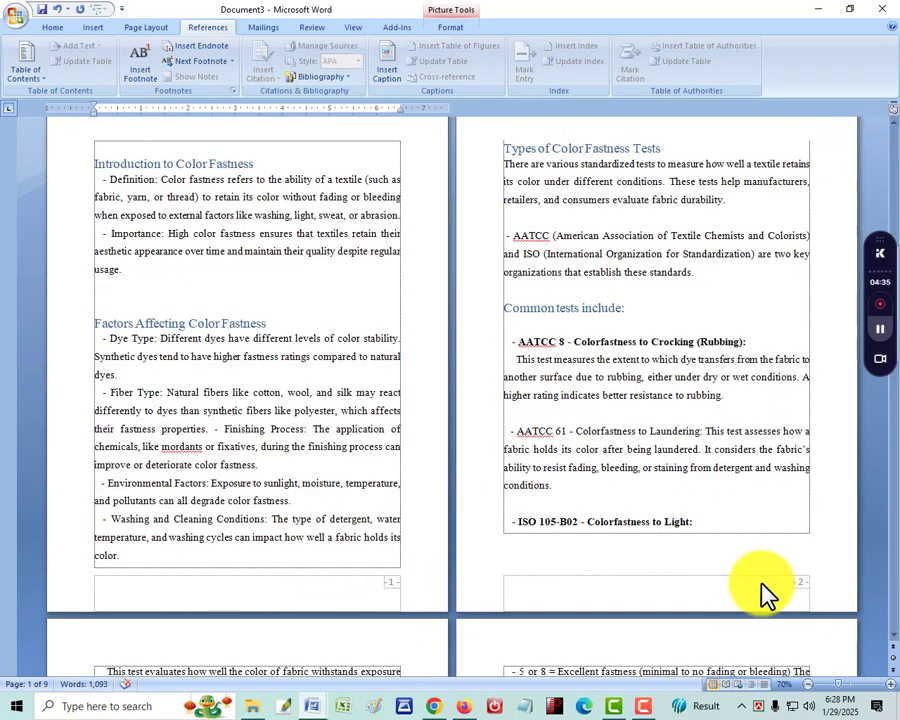
{"action": "scroll", "coordinate": [755, 588], "scroll_direction": "down", "scroll_amount": 13}
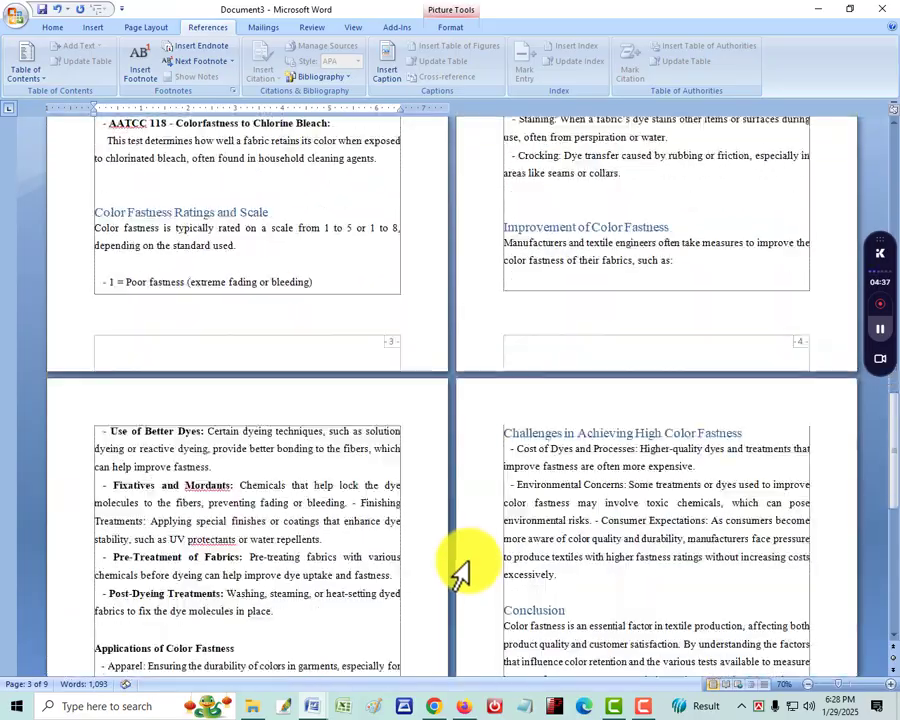
{"action": "scroll", "coordinate": [458, 565], "scroll_direction": "down", "scroll_amount": 11}
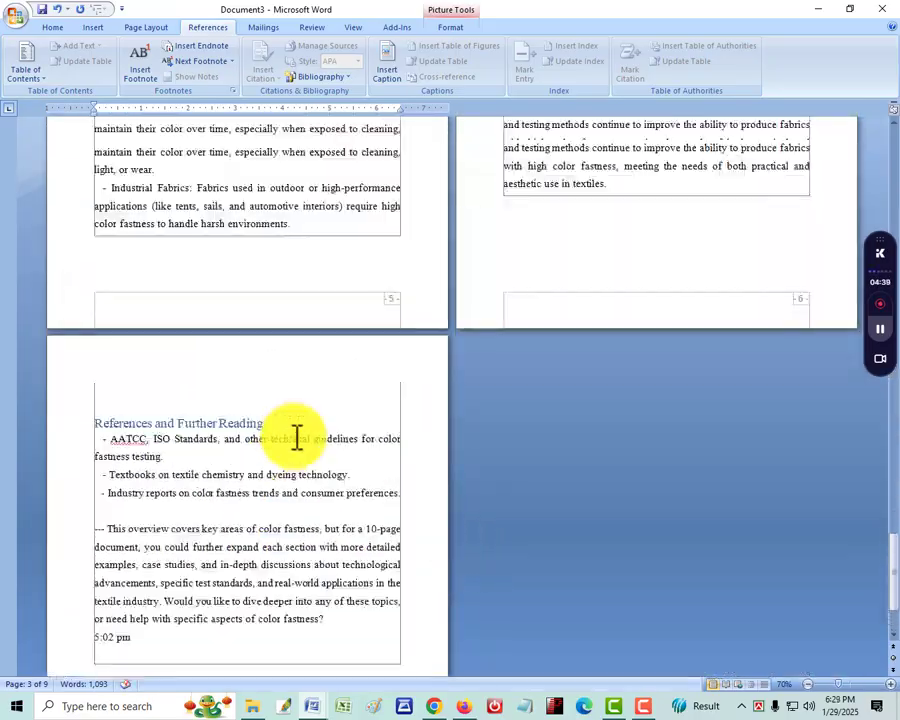
Save the document to the Desktop in PDF format with the file name 123
{"action": "scroll", "coordinate": [297, 438], "scroll_direction": "up", "scroll_amount": 20}
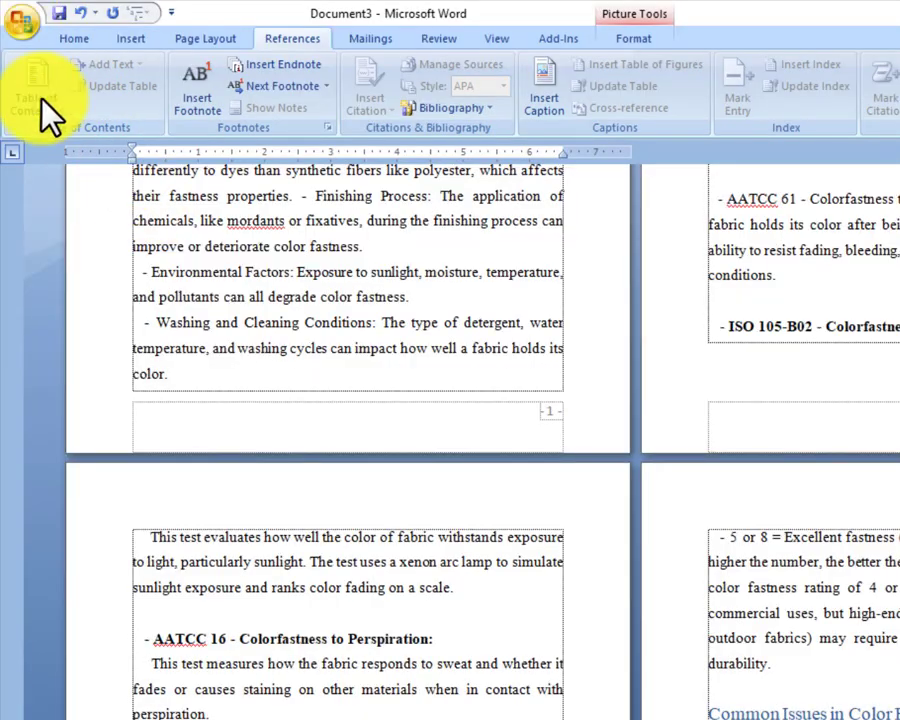
{"action": "left_click", "coordinate": [22, 20]}
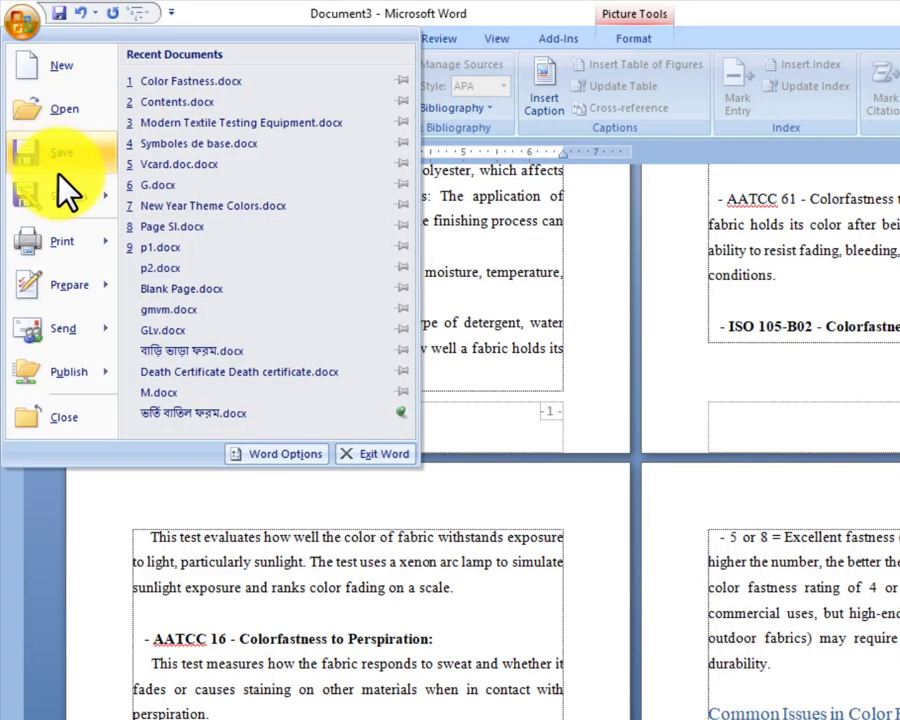
{"action": "key", "text": "Escape"}
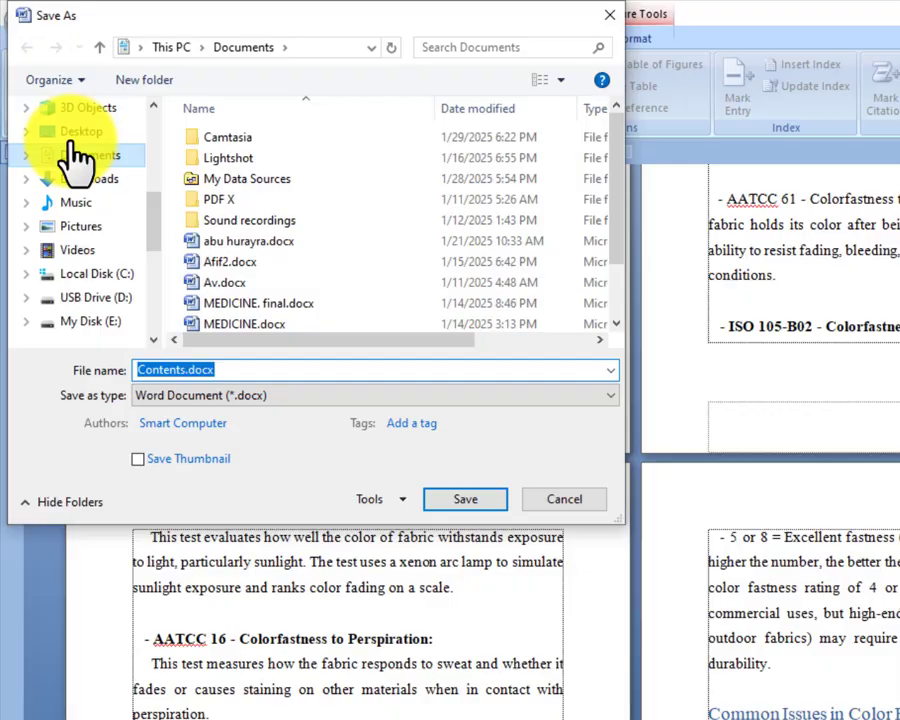
{"action": "left_click", "coordinate": [75, 135]}
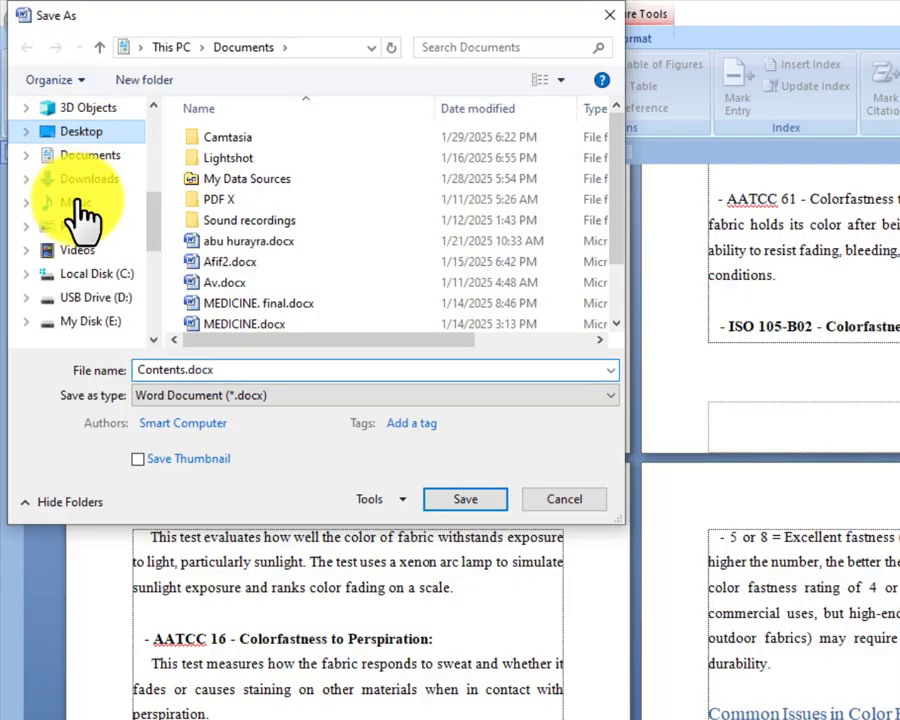
{"action": "left_click", "coordinate": [275, 398]}
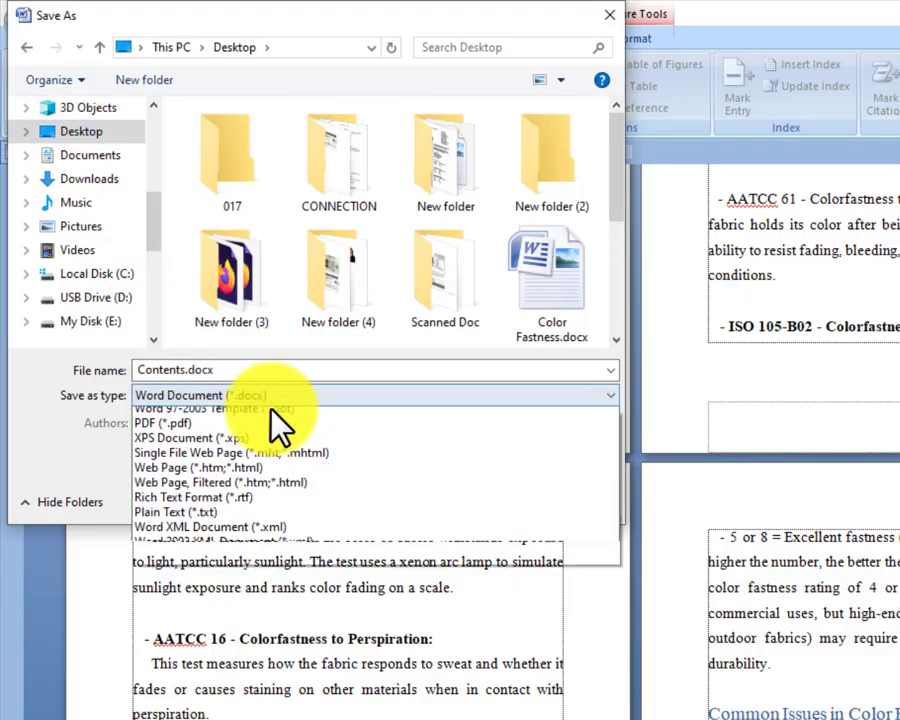
{"action": "left_click", "coordinate": [262, 503]}
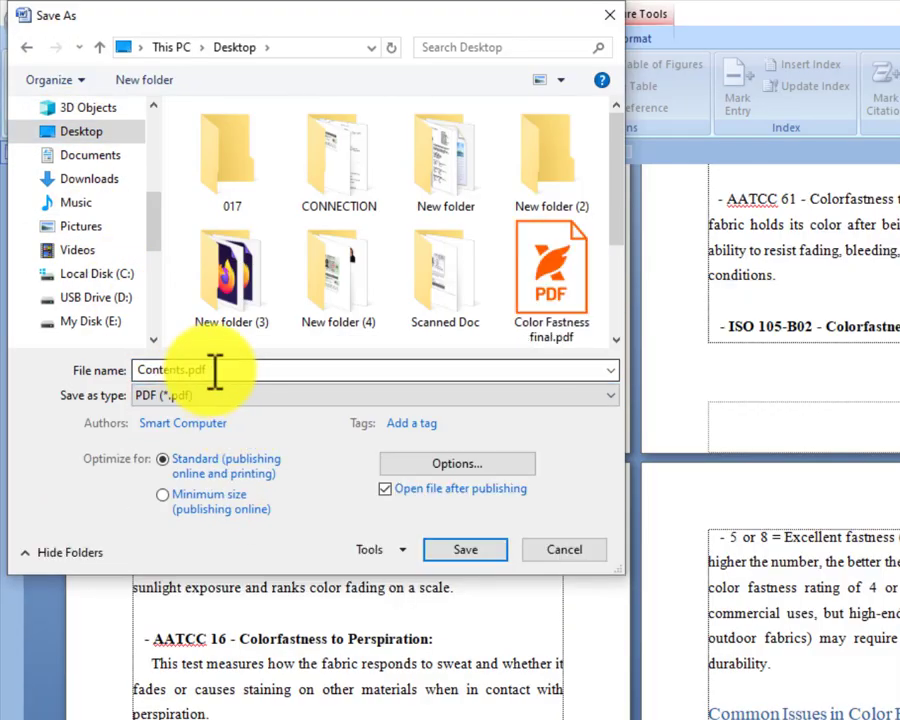
{"action": "type", "text": "123"}
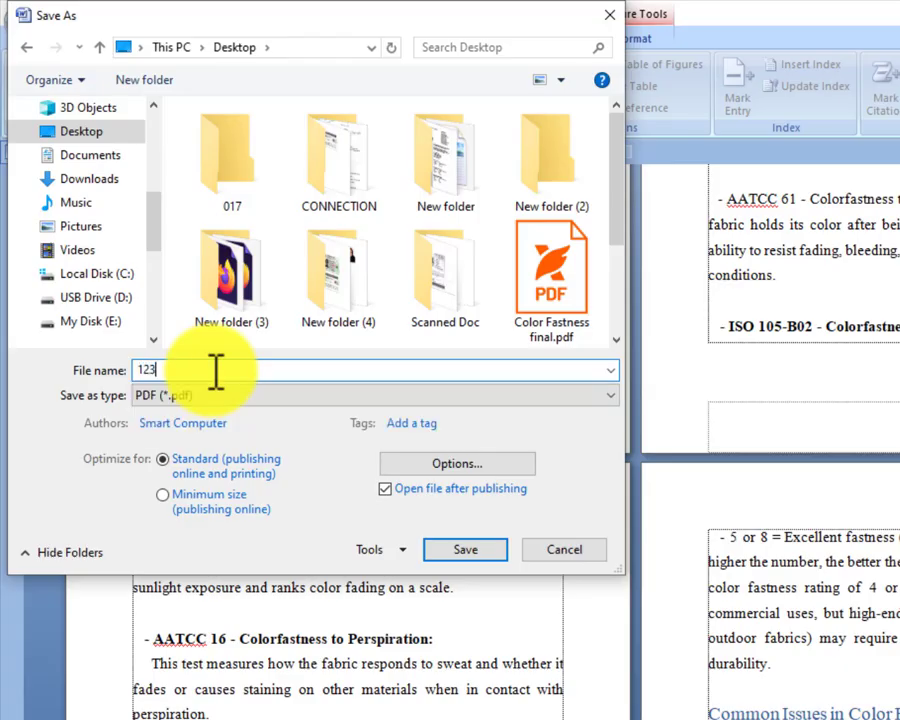
{"action": "key", "text": "Return"}
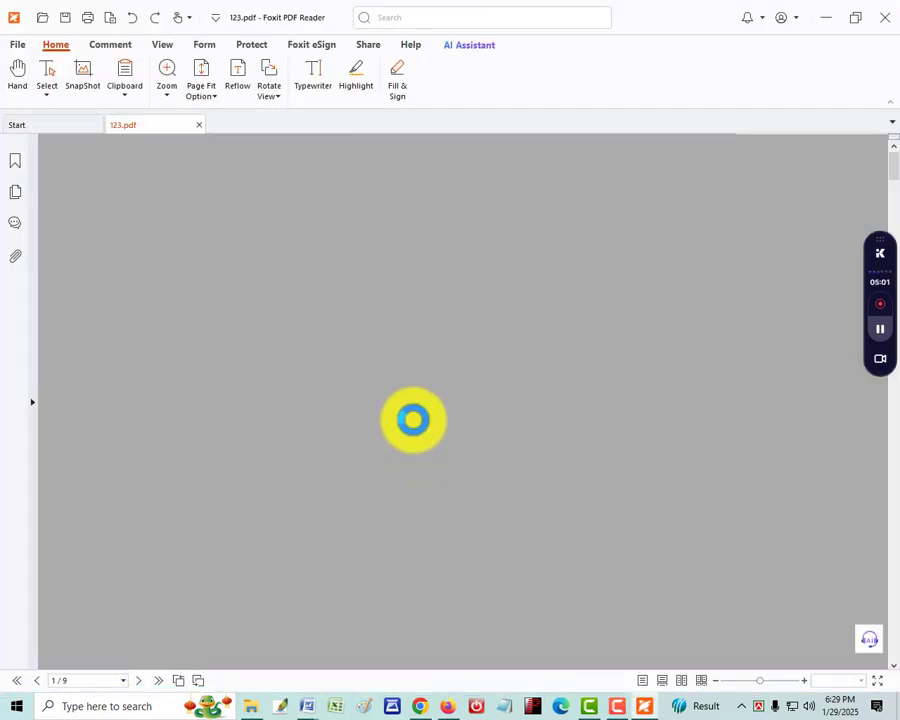
Review the exported 123.pdf in Foxit PDF Reader from the cover to the last page and back, examining the layout and page numbering
{"action": "scroll", "coordinate": [413, 420], "scroll_direction": "down", "scroll_amount": 5}
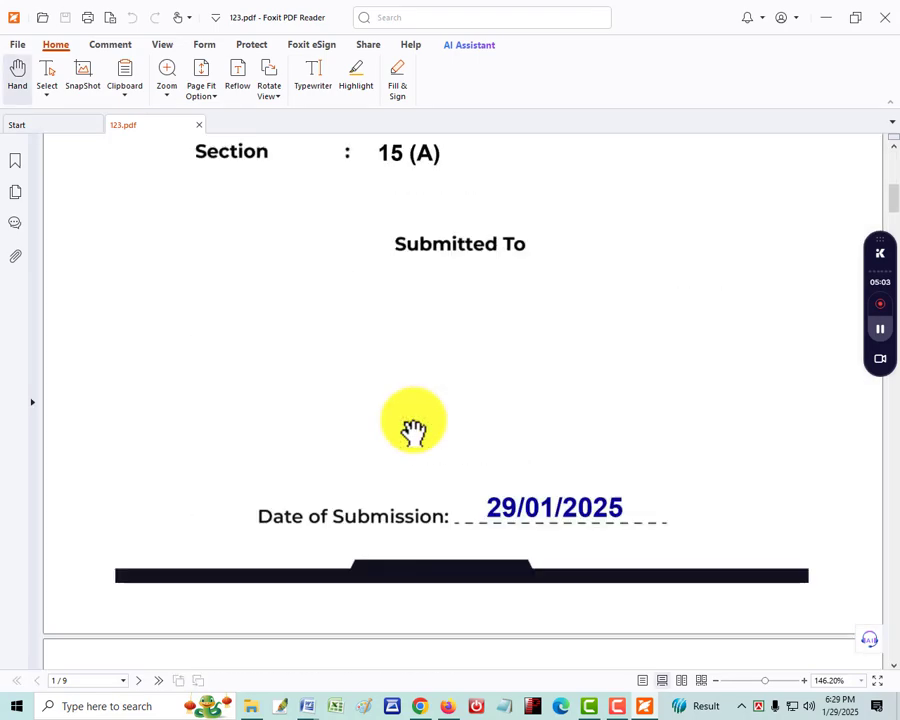
{"action": "scroll", "coordinate": [413, 430], "scroll_direction": "down", "scroll_amount": 3, "text": "ctrl"}
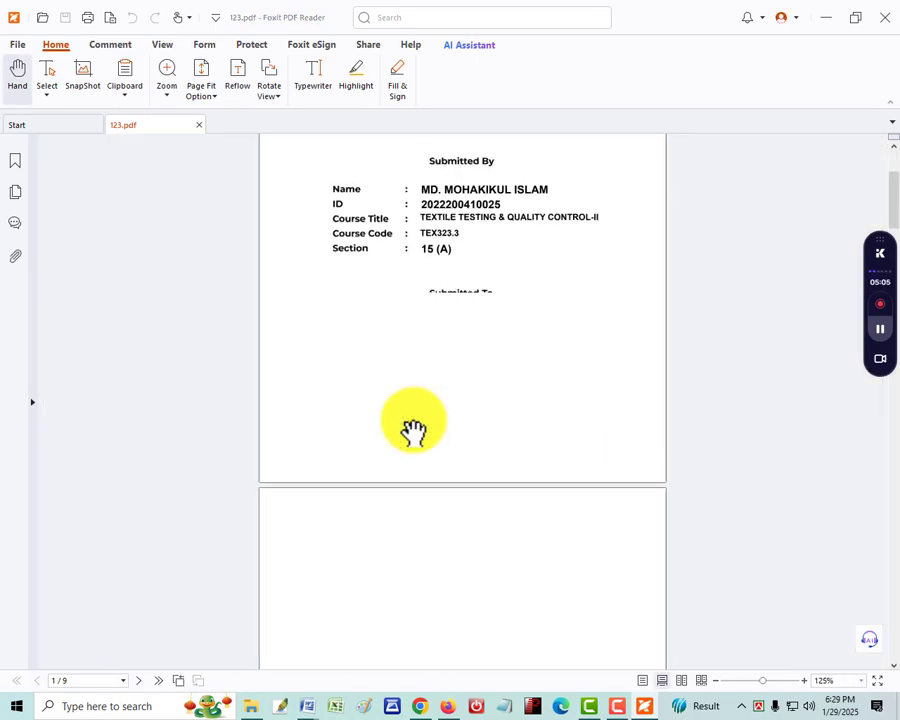
{"action": "scroll", "coordinate": [413, 430], "scroll_direction": "down", "scroll_amount": 3}
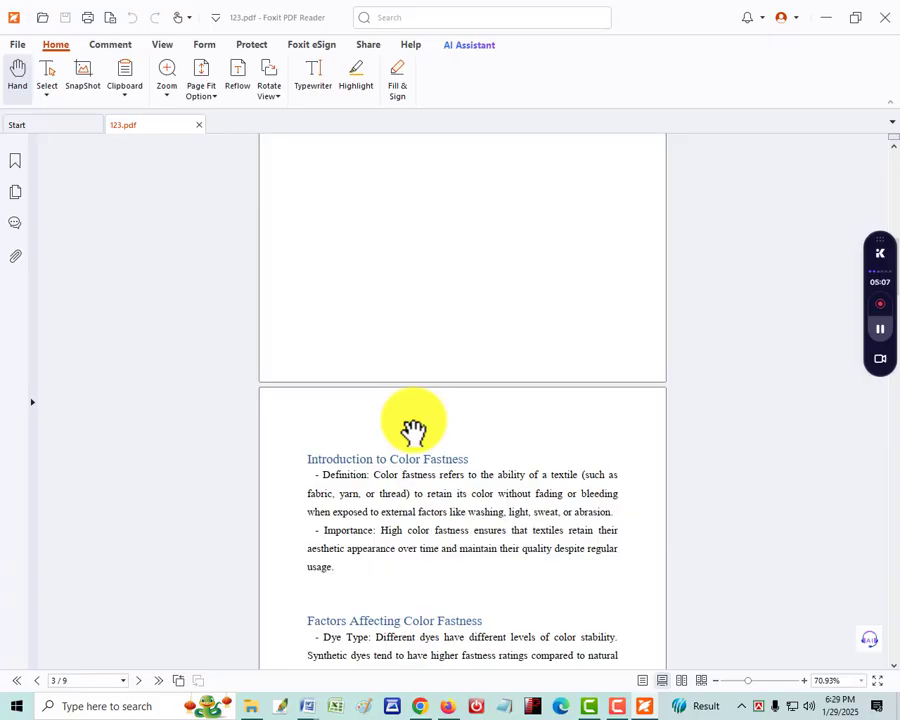
{"action": "scroll", "coordinate": [413, 430], "scroll_direction": "down", "scroll_amount": 15}
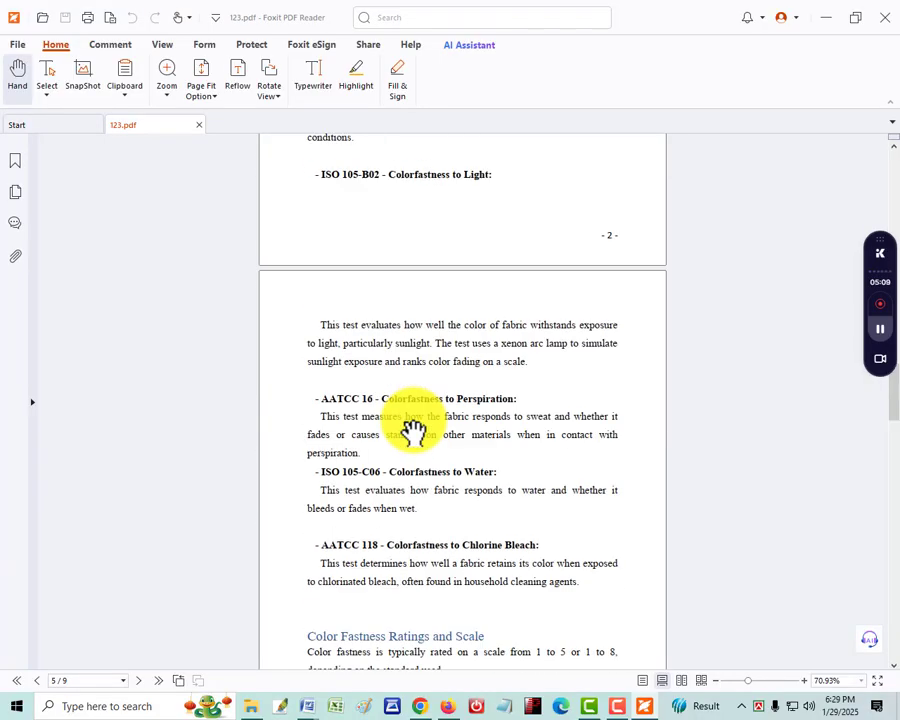
{"action": "scroll", "coordinate": [413, 430], "scroll_direction": "down", "scroll_amount": 15}
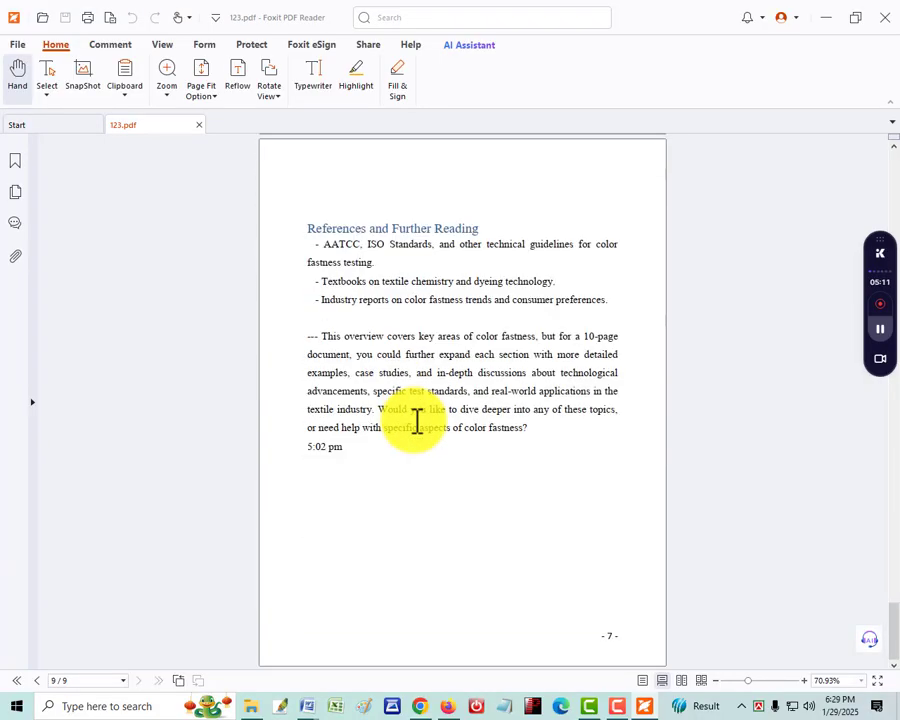
{"action": "scroll", "coordinate": [417, 421], "scroll_direction": "up", "scroll_amount": 20}
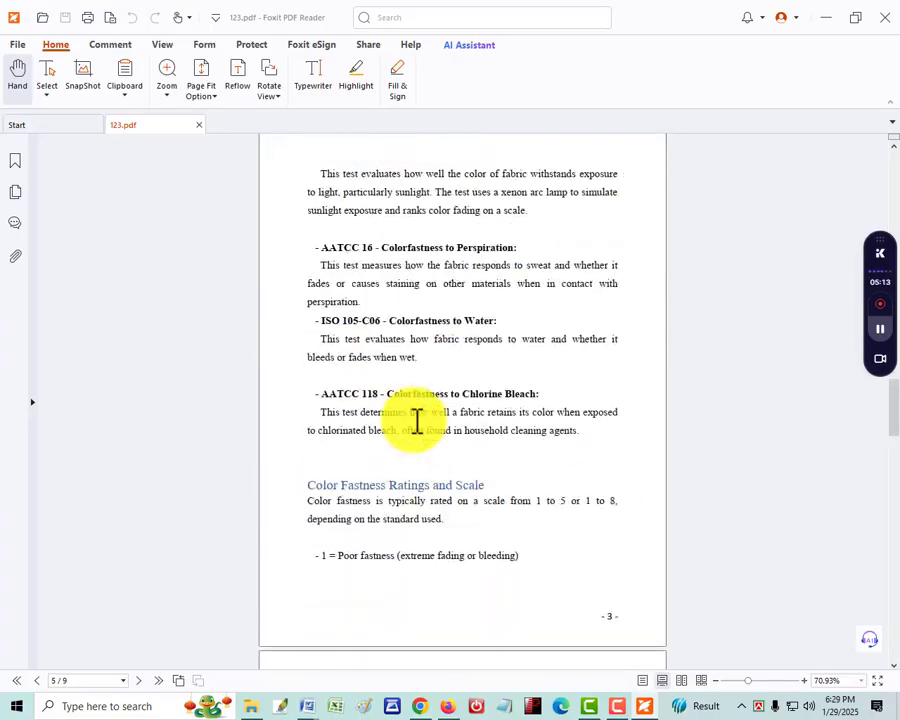
{"action": "scroll", "coordinate": [417, 421], "scroll_direction": "up", "scroll_amount": 15}
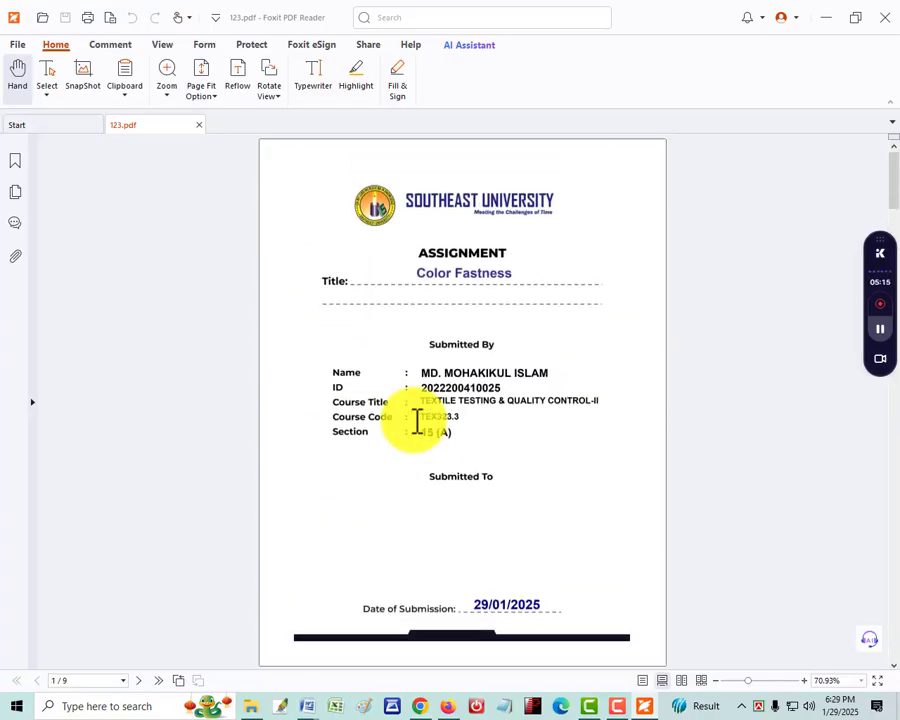